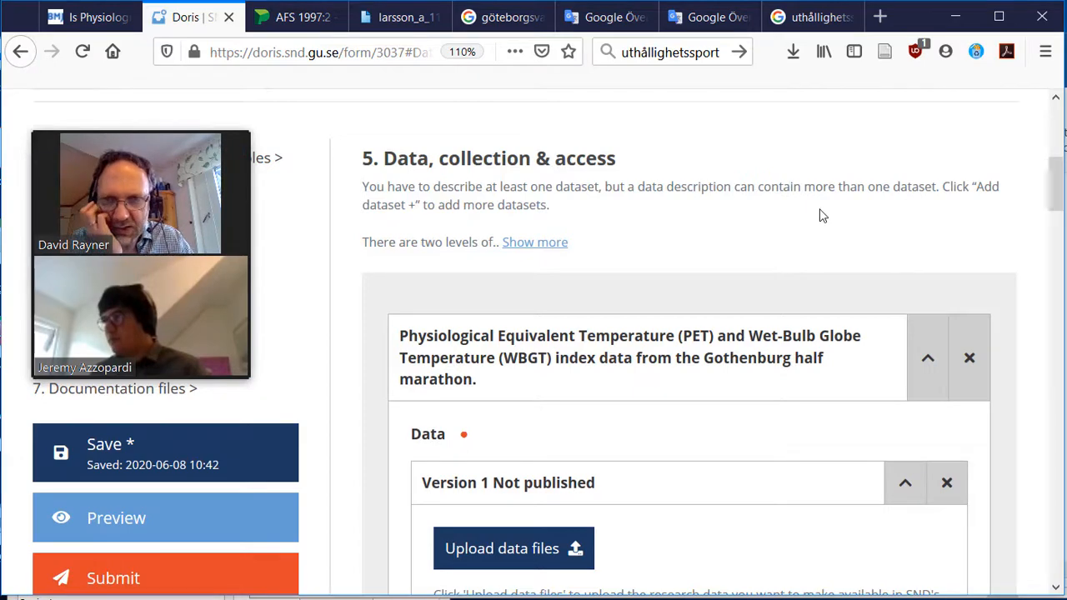
Upload the data file MeteorologyDuringRace.csv to version 1 of the dataset in section 5, Data, collection & access
{"action": "scroll", "coordinate": [821, 216], "scroll_direction": "down", "scroll_amount": 1}
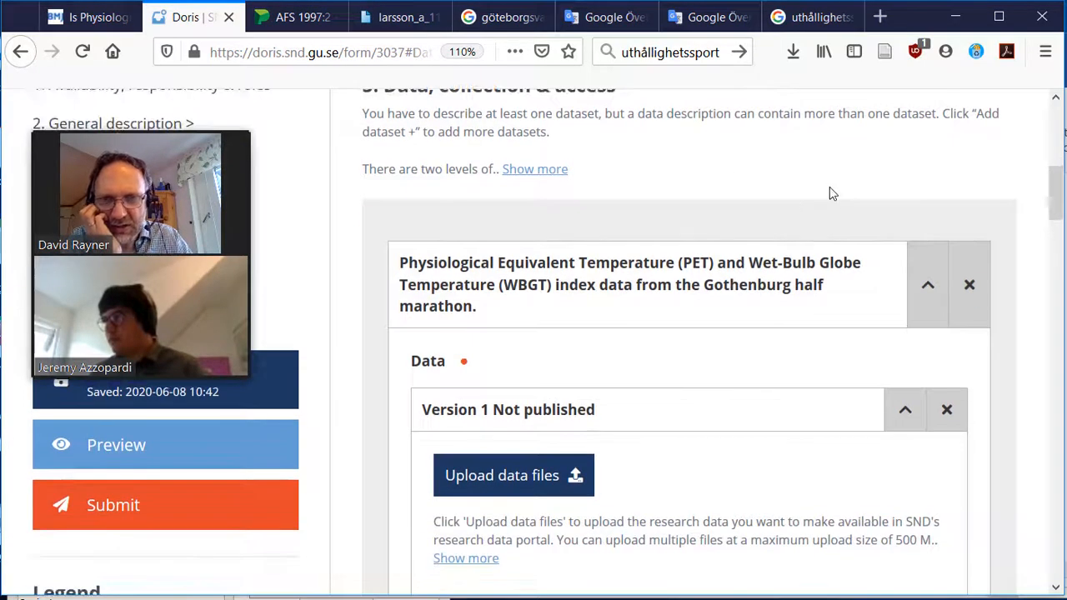
{"action": "scroll", "coordinate": [518, 289], "scroll_direction": "up", "scroll_amount": 2}
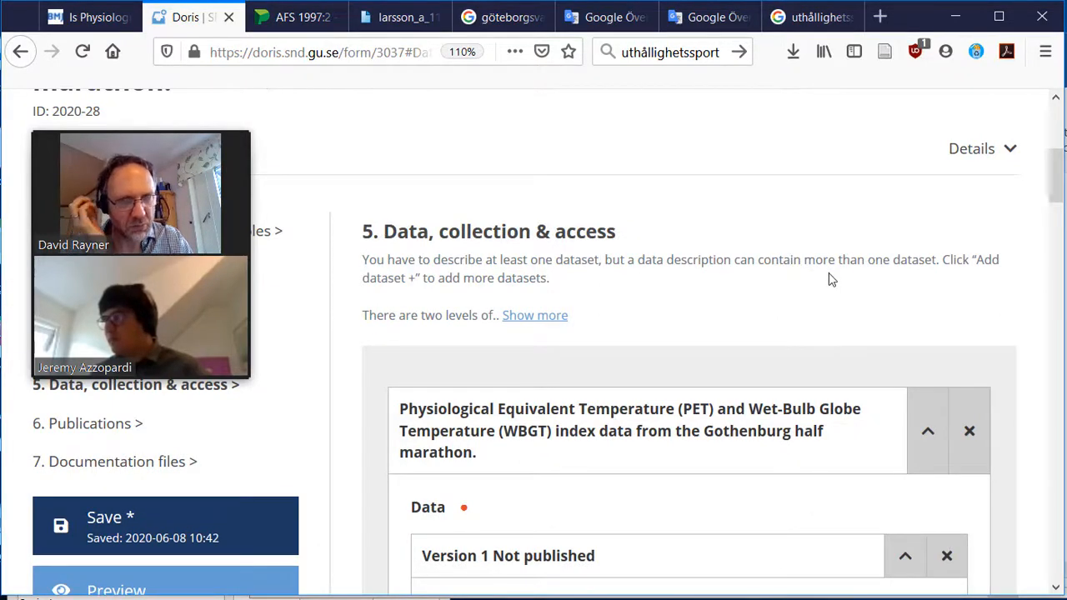
{"action": "scroll", "coordinate": [692, 300], "scroll_direction": "down", "scroll_amount": 1}
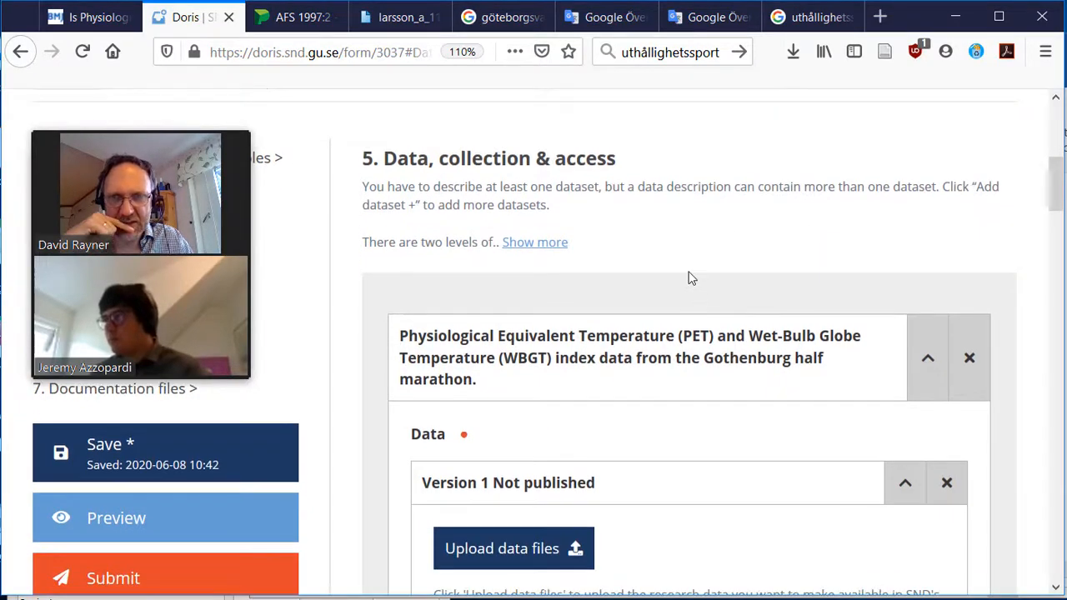
{"action": "scroll", "coordinate": [674, 250], "scroll_direction": "down", "scroll_amount": 2}
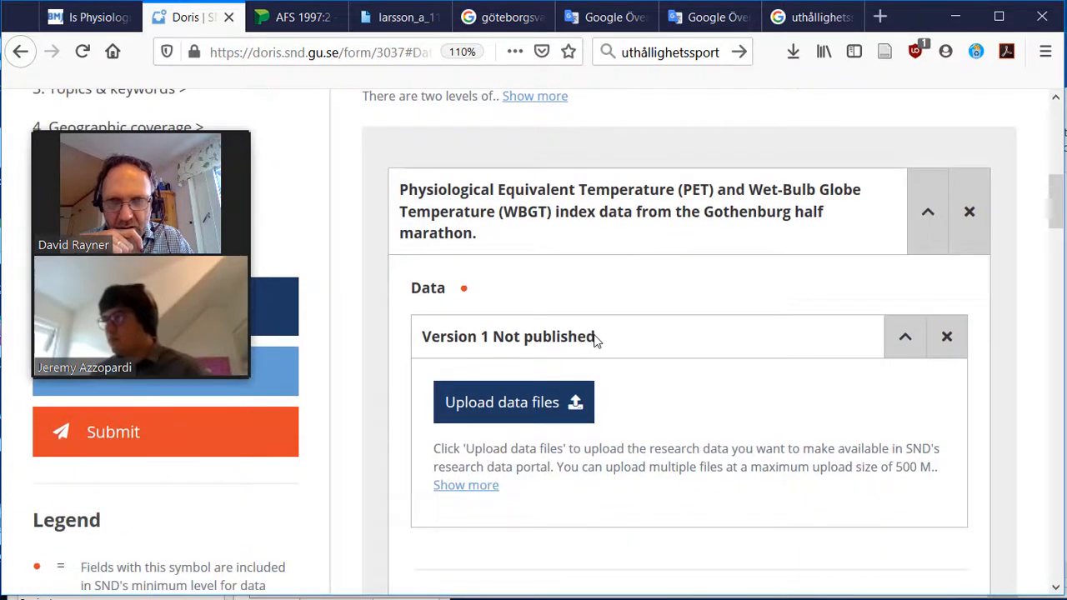
{"action": "left_click", "coordinate": [502, 400]}
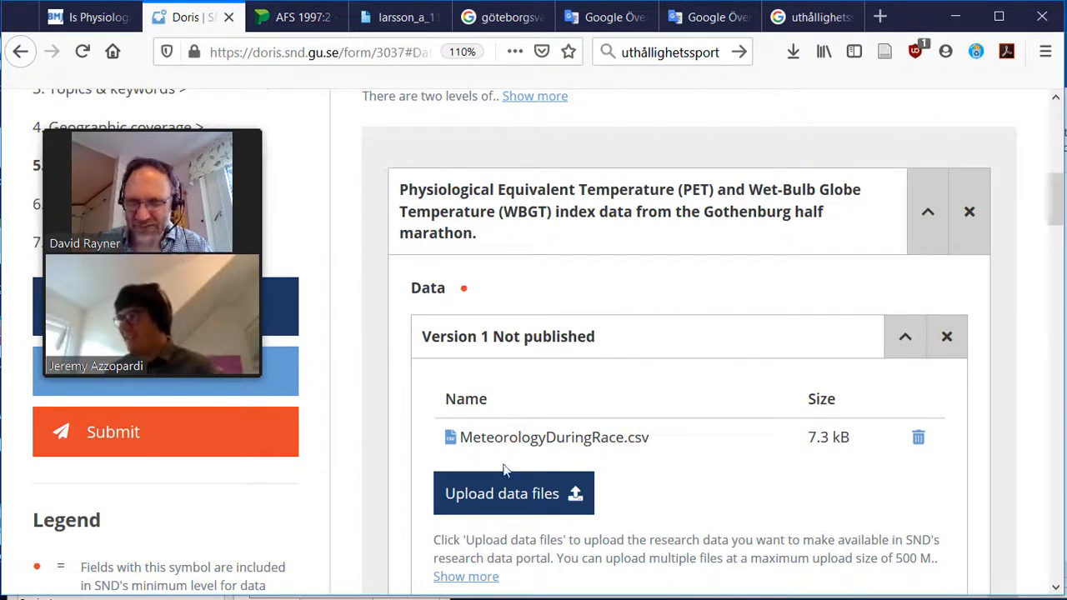
Look over the dataset's uploaded file section, the Swedish and English dataset titles and the creator list
{"action": "scroll", "coordinate": [800, 465], "scroll_direction": "down", "scroll_amount": 3}
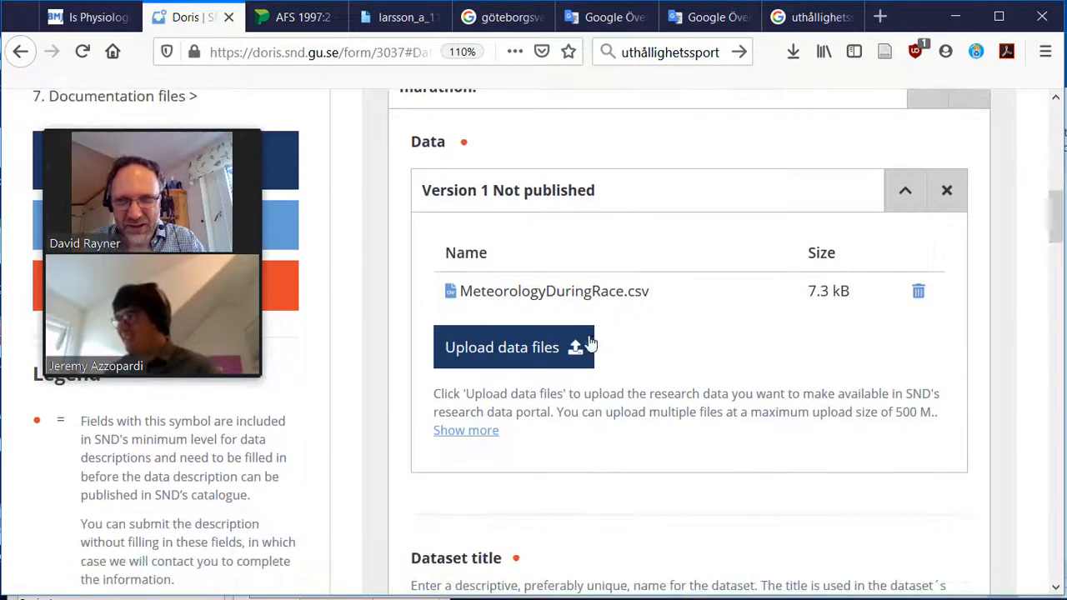
{"action": "scroll", "coordinate": [925, 318], "scroll_direction": "down", "scroll_amount": 2}
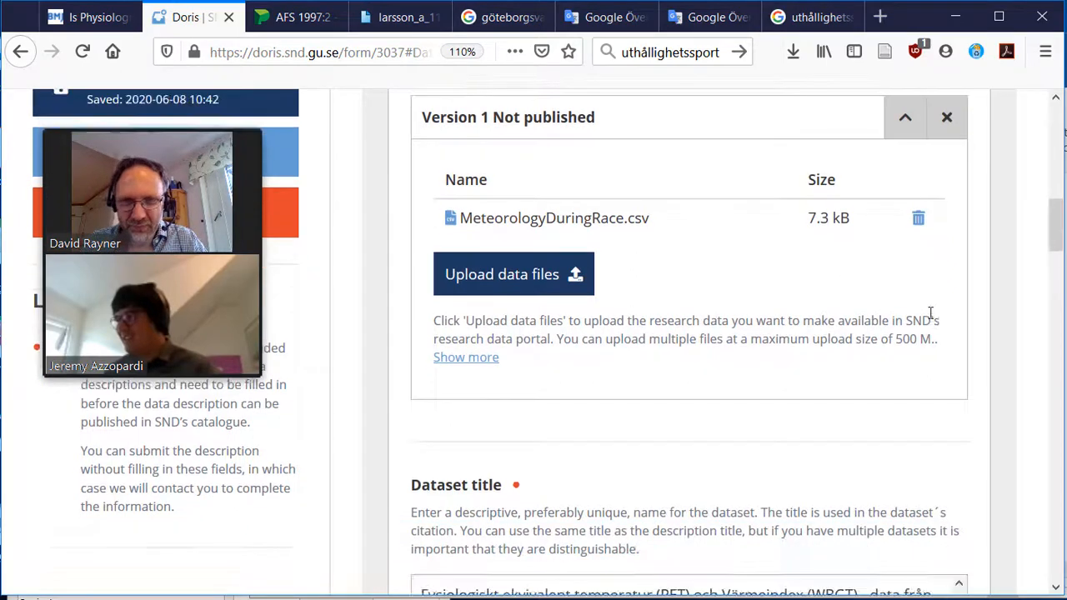
{"action": "scroll", "coordinate": [930, 313], "scroll_direction": "down", "scroll_amount": 5}
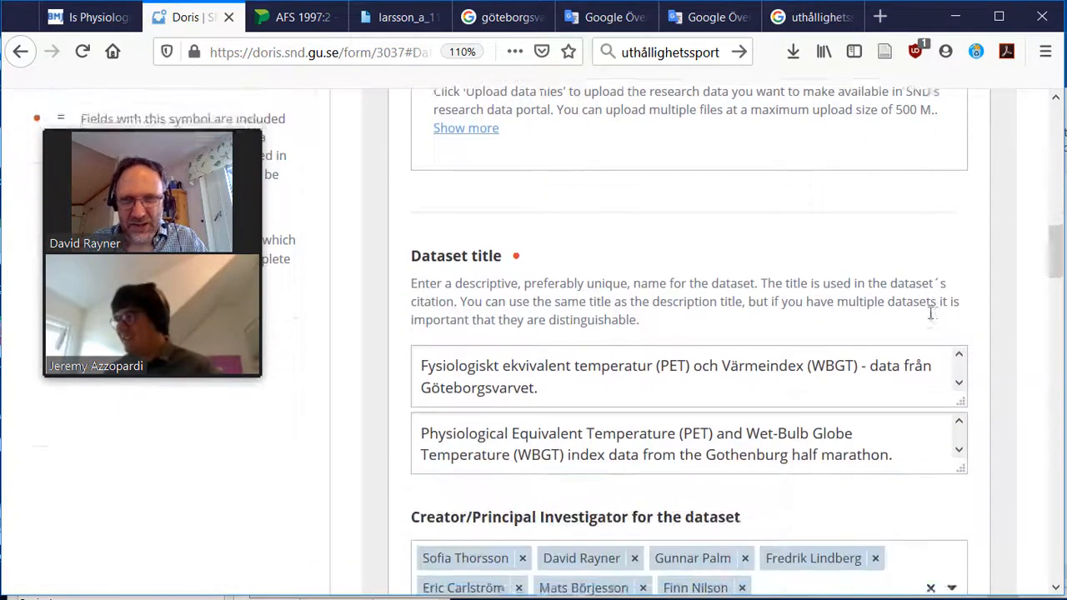
{"action": "scroll", "coordinate": [930, 313], "scroll_direction": "down", "scroll_amount": 1}
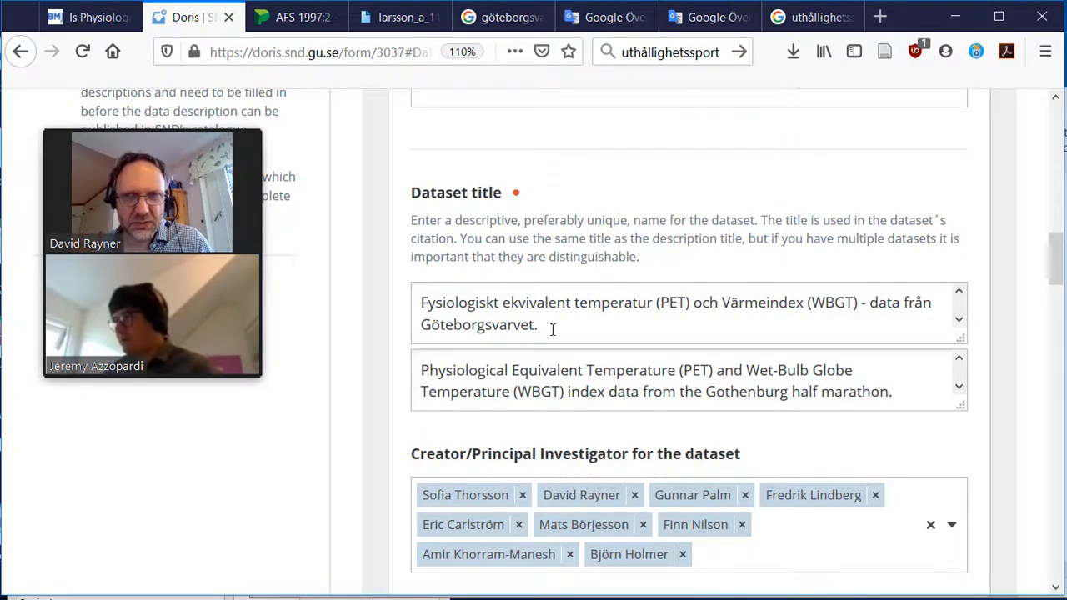
{"action": "scroll", "coordinate": [372, 327], "scroll_direction": "up", "scroll_amount": 5}
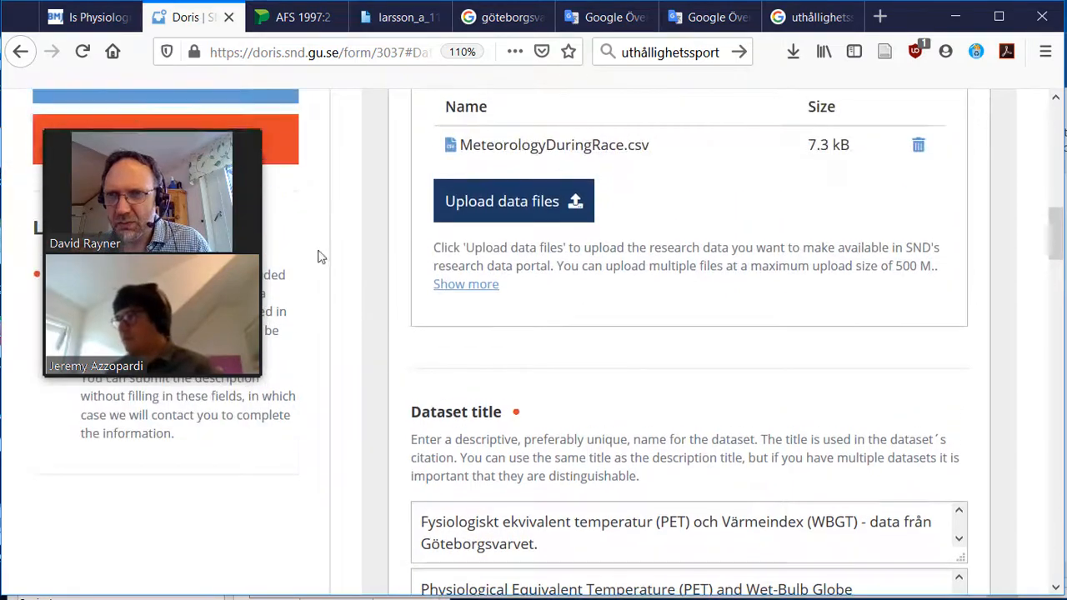
{"action": "scroll", "coordinate": [371, 260], "scroll_direction": "up", "scroll_amount": 7}
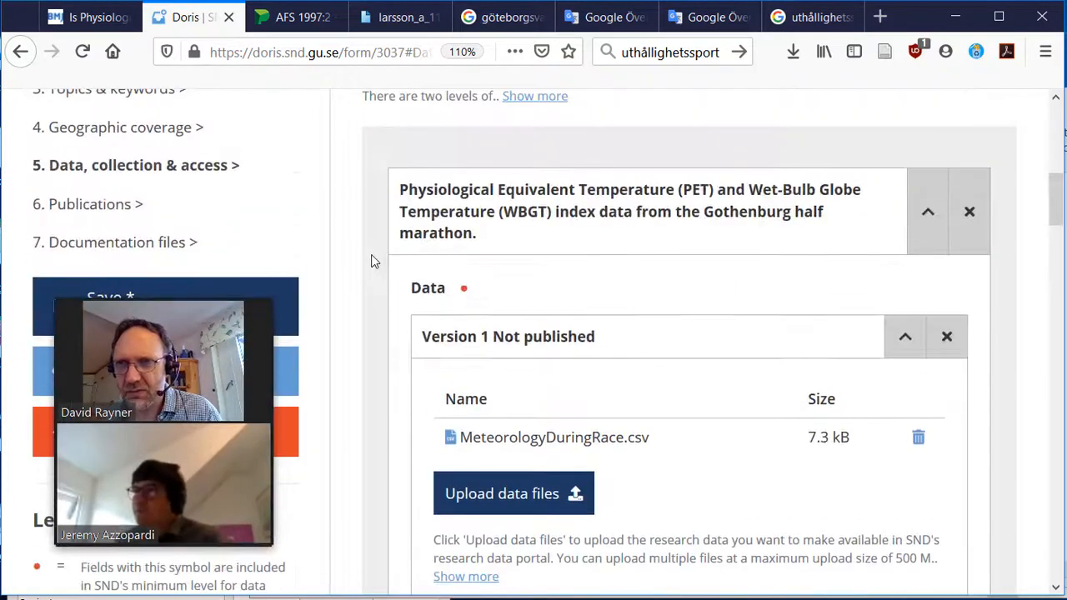
{"action": "scroll", "coordinate": [372, 260], "scroll_direction": "up", "scroll_amount": 3}
{"action": "scroll", "coordinate": [362, 294], "scroll_direction": "down", "scroll_amount": 6}
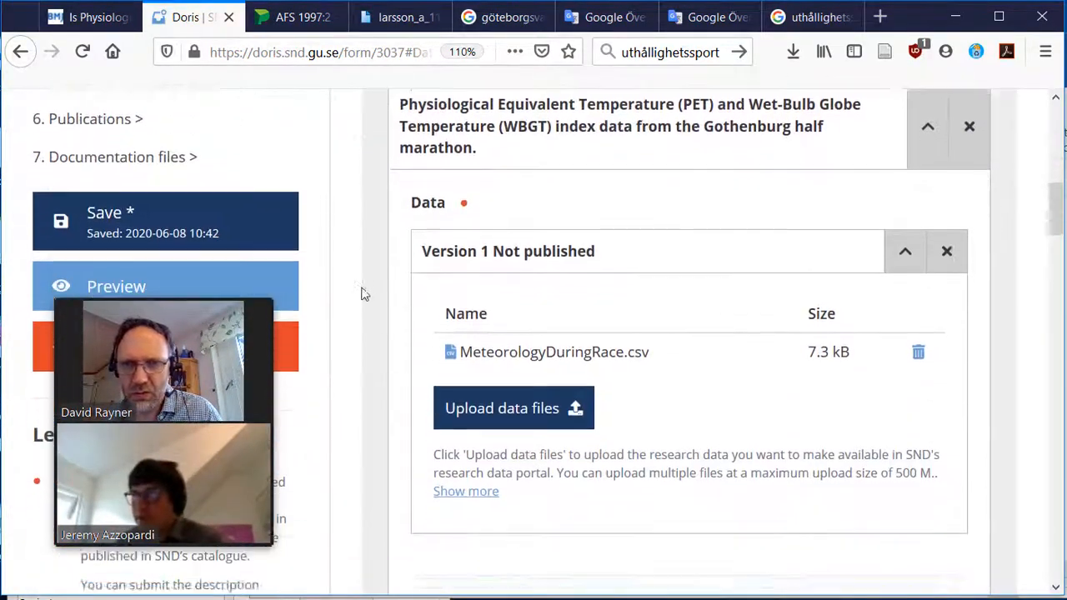
{"action": "scroll", "coordinate": [362, 293], "scroll_direction": "down", "scroll_amount": 11}
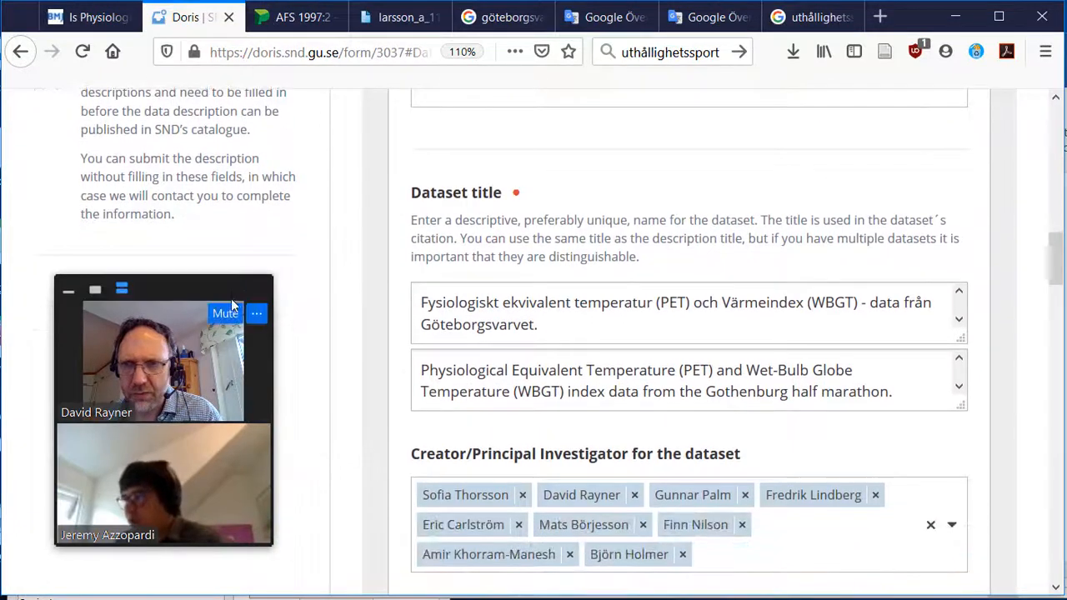
{"action": "left_click_drag", "start_coordinate": [222, 291], "coordinate": [203, 255]}
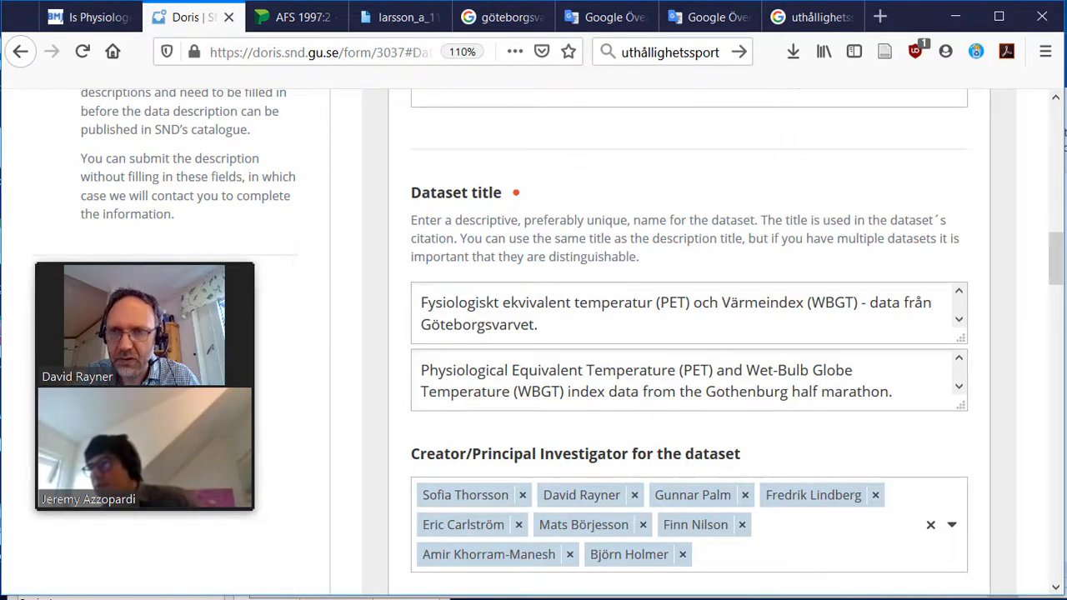
Switch to Data description.docx in Word and copy "Meteorological data and thermal comfort indices" from its heading
{"action": "mouse_move", "coordinate": [316, 597]}
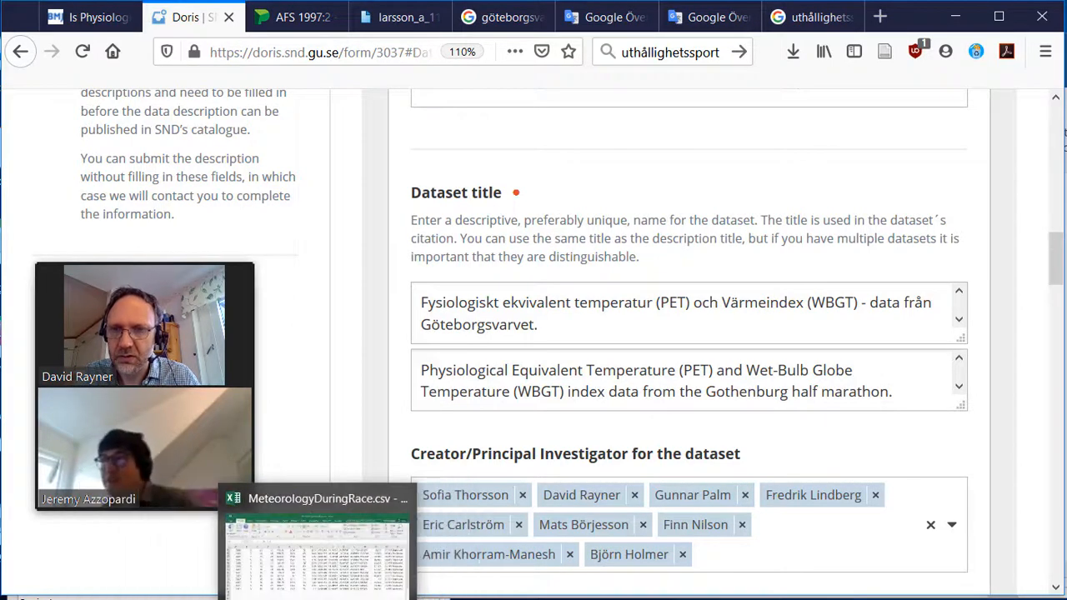
{"action": "mouse_move", "coordinate": [225, 597]}
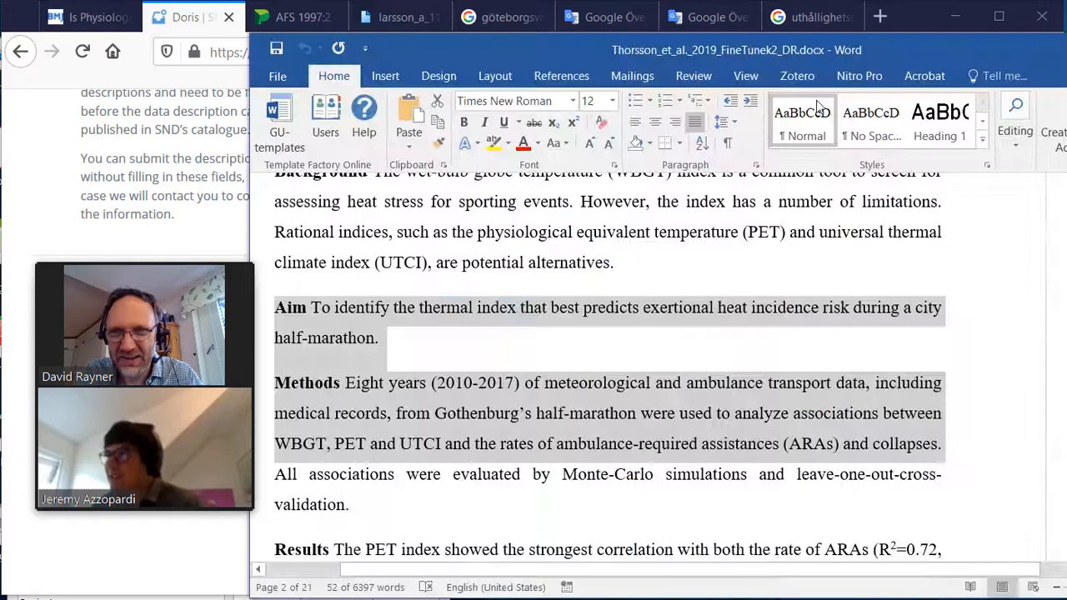
{"action": "left_click", "coordinate": [283, 595]}
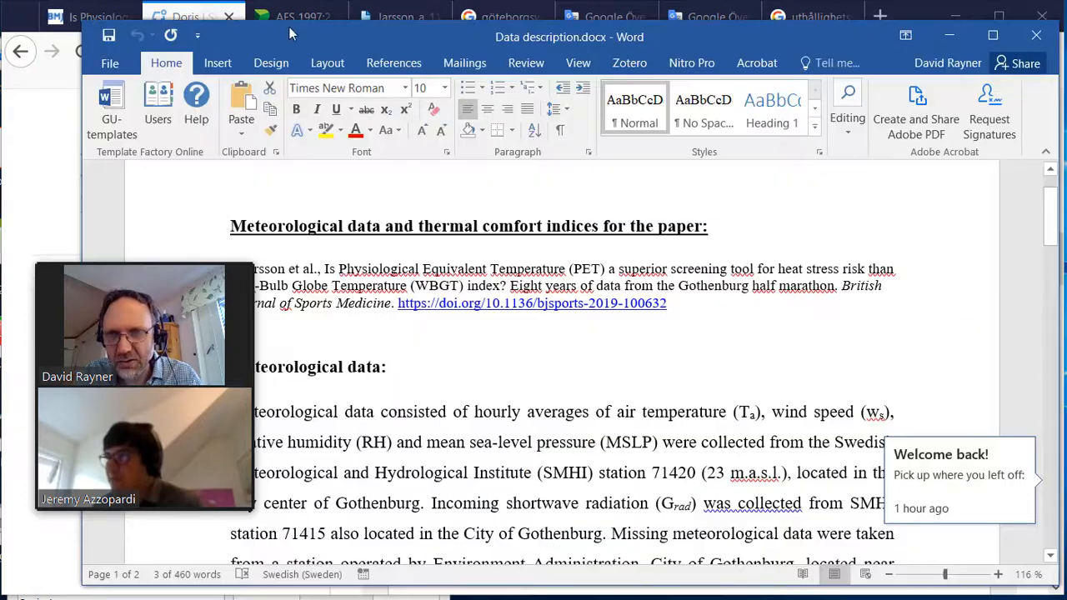
{"action": "left_click_drag", "start_coordinate": [289, 25], "coordinate": [581, 2]}
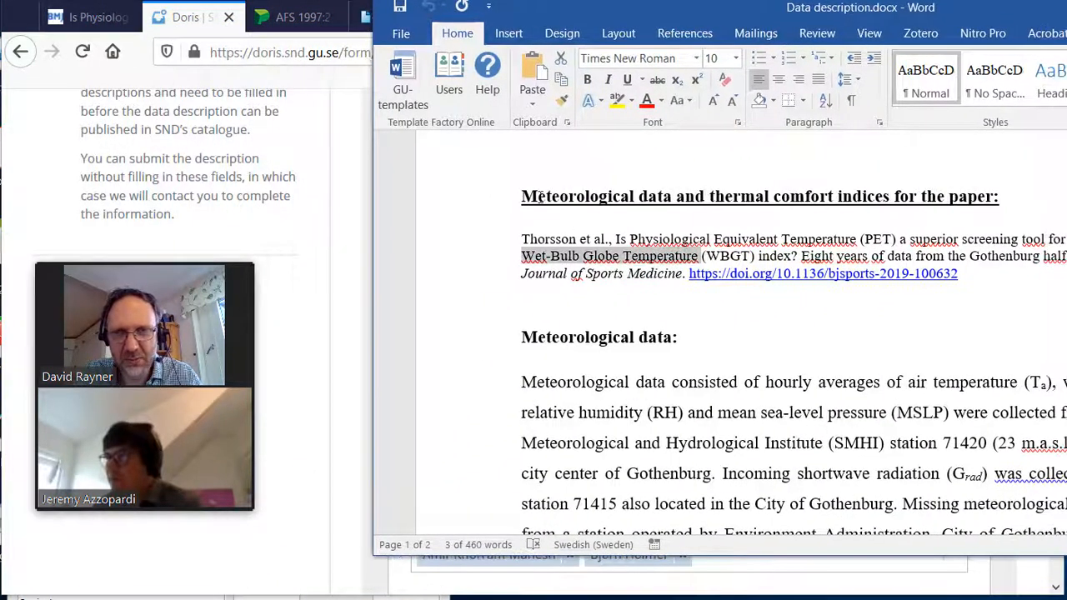
{"action": "left_click_drag", "start_coordinate": [524, 191], "coordinate": [990, 187]}
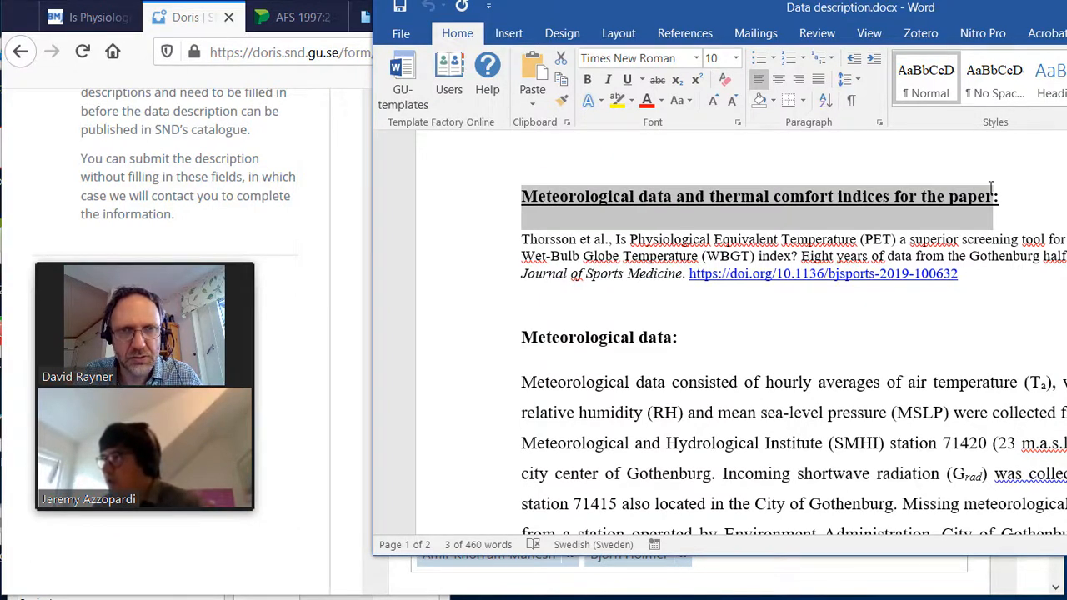
{"action": "left_click_drag", "start_coordinate": [990, 186], "coordinate": [993, 190]}
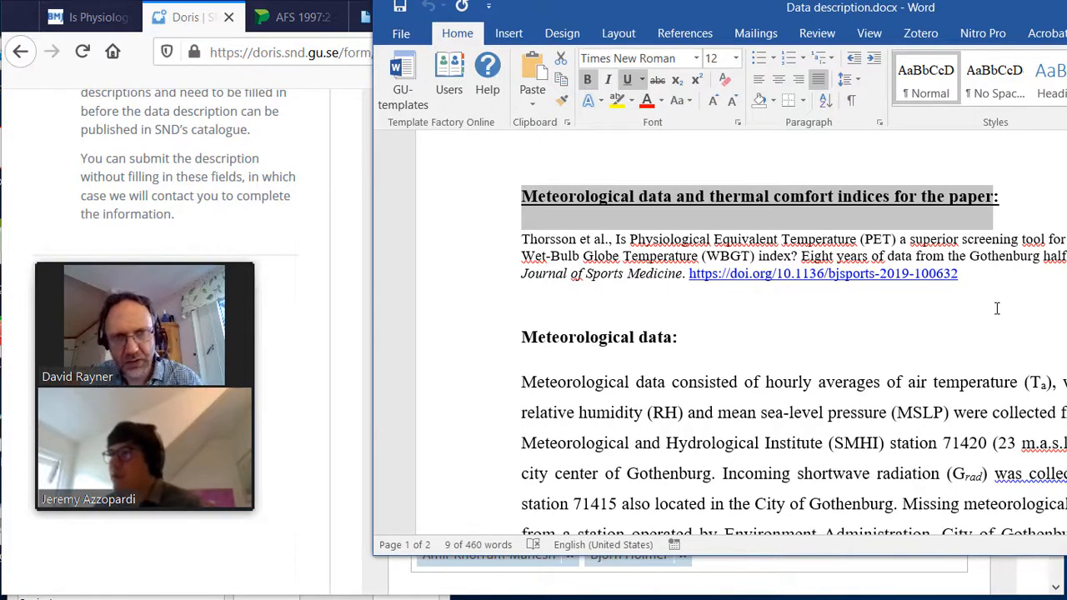
{"action": "left_click", "coordinate": [1002, 190]}
{"action": "left_click_drag", "start_coordinate": [524, 198], "coordinate": [885, 199]}
{"action": "key", "text": "ctrl+c"}
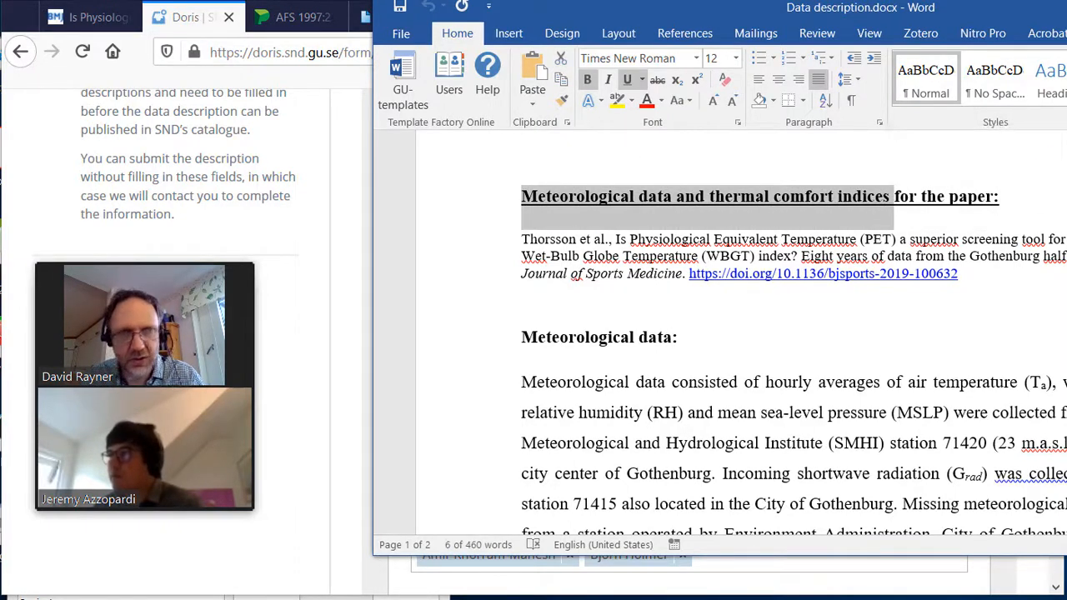
Set the dataset titles to "Meteorologiska och termiskakomfort data från Göteborgsvarvet." in Swedish and "Meteorological data and thermal comfort indices from the Gothenburg half marathon." in English
{"action": "key", "text": "alt+Tab"}
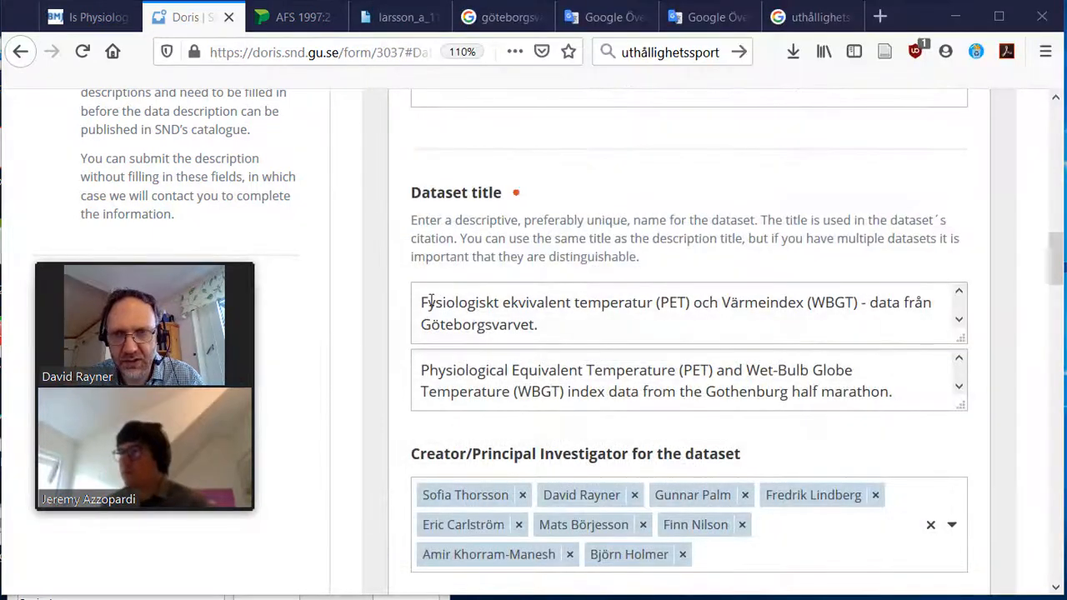
{"action": "left_click_drag", "start_coordinate": [421, 302], "coordinate": [903, 305]}
{"action": "key", "text": "ctrl+v"}
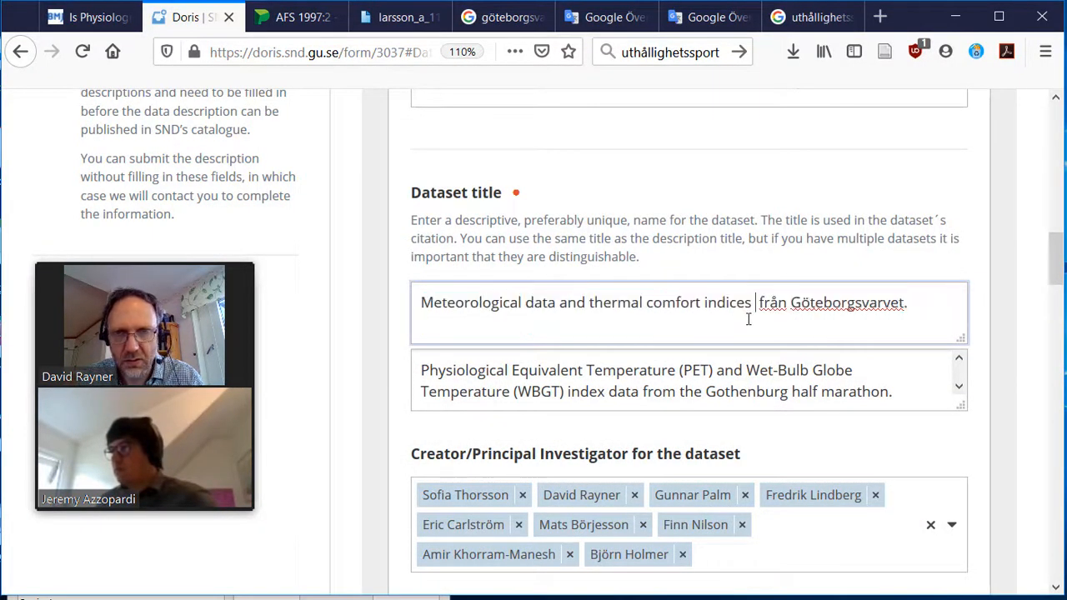
{"action": "key", "text": "BackSpace"}
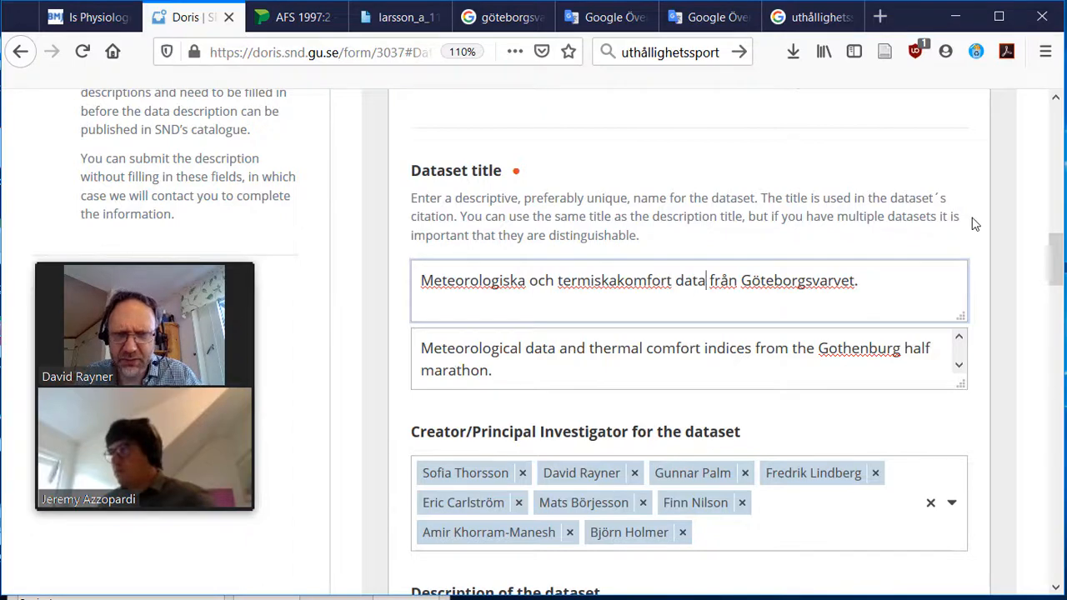
Using Data description.docx, describe the dataset in English: hourly air temperature, wind speed, relative humidity, sea-level pressure and shortwave radiation, plus WBGT, PET and UTCI indices
{"action": "scroll", "coordinate": [975, 223], "scroll_direction": "down", "scroll_amount": 2}
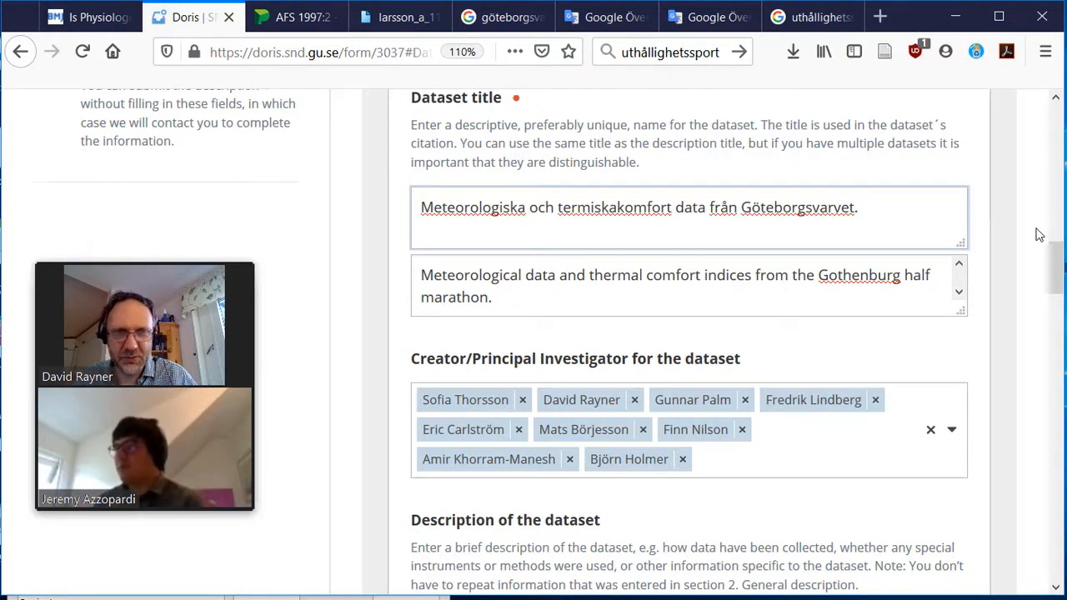
{"action": "scroll", "coordinate": [1038, 234], "scroll_direction": "down", "scroll_amount": 2}
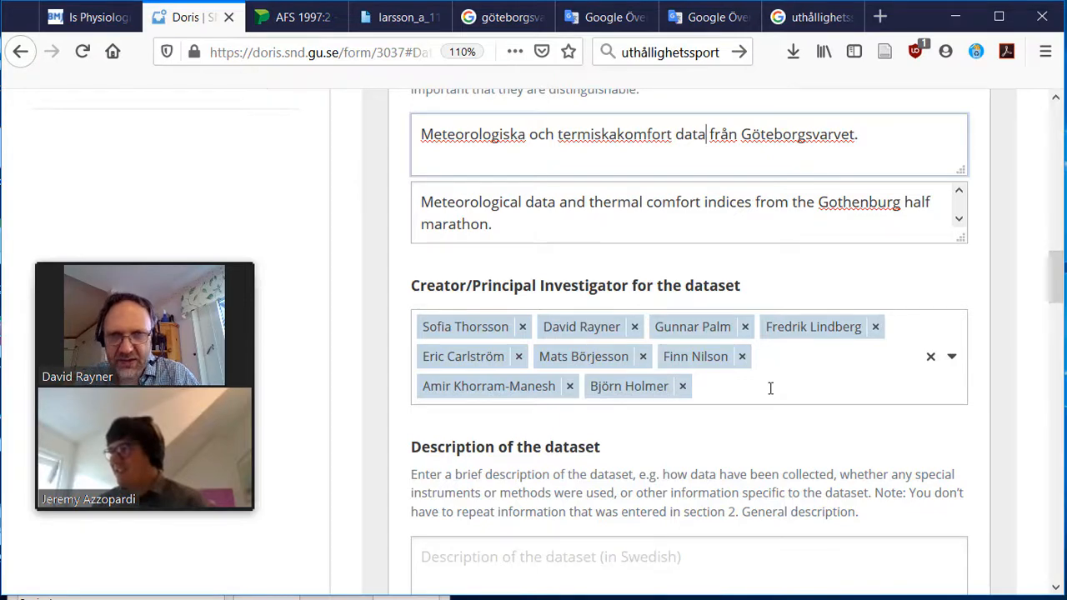
{"action": "scroll", "coordinate": [769, 385], "scroll_direction": "down", "scroll_amount": 2}
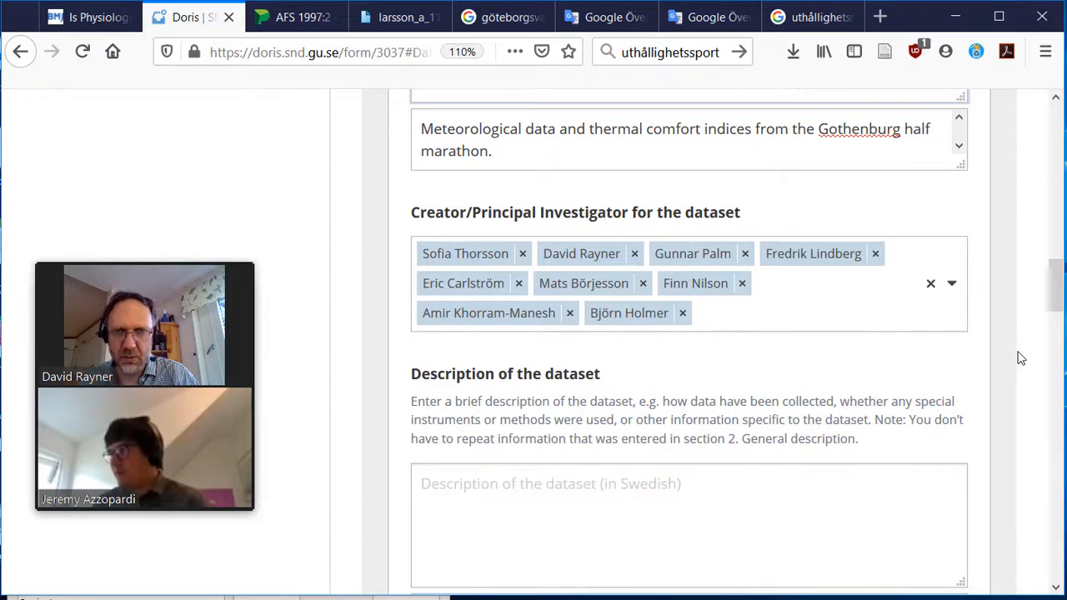
{"action": "scroll", "coordinate": [1020, 358], "scroll_direction": "down", "scroll_amount": 2}
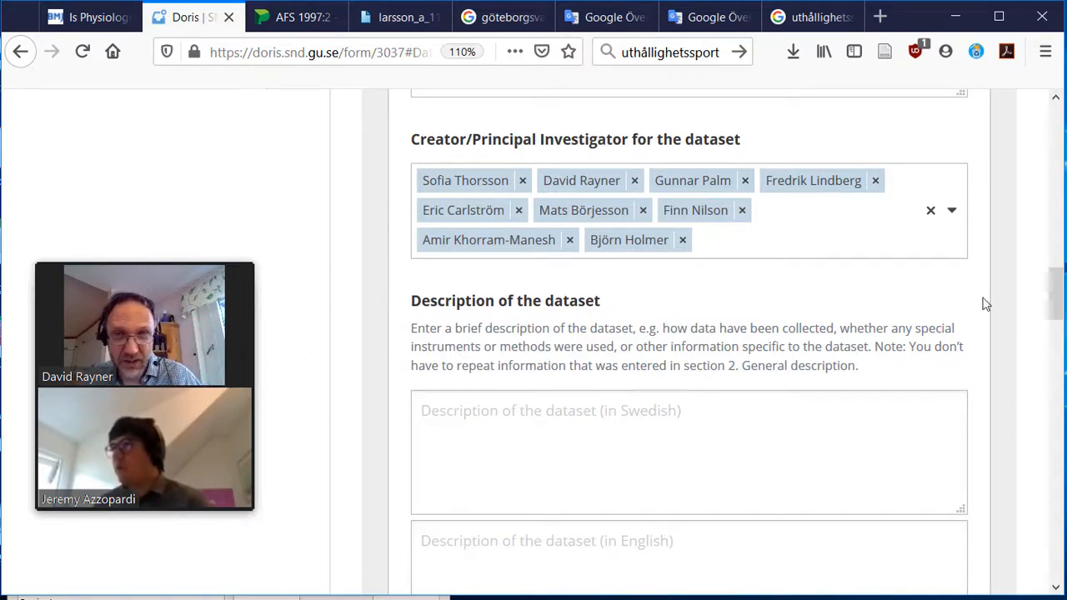
{"action": "scroll", "coordinate": [1009, 298], "scroll_direction": "down", "scroll_amount": 3}
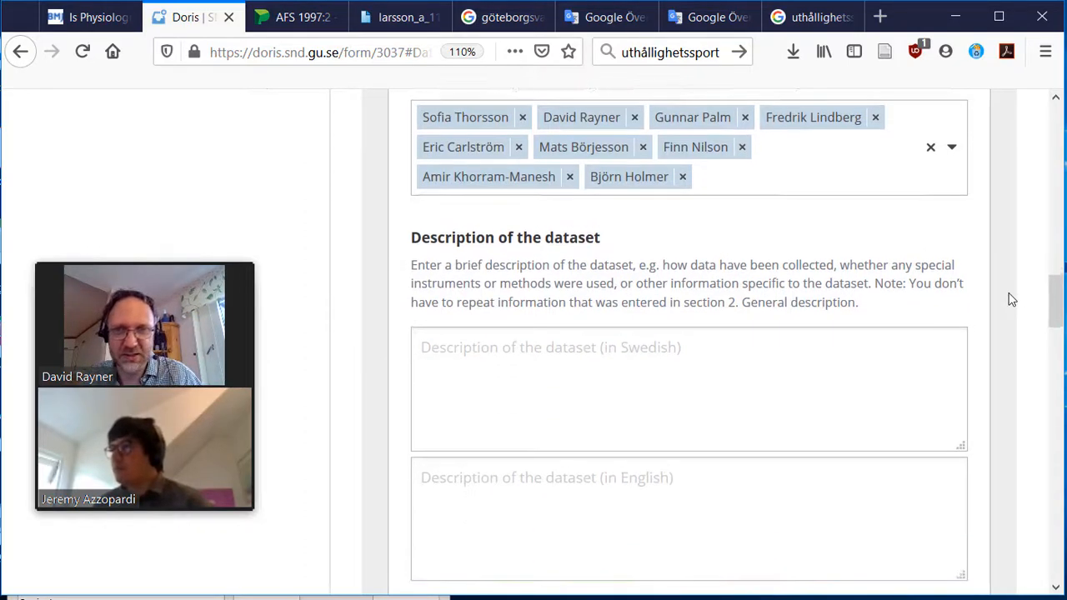
{"action": "left_click", "coordinate": [549, 317]}
{"action": "left_click", "coordinate": [577, 412]}
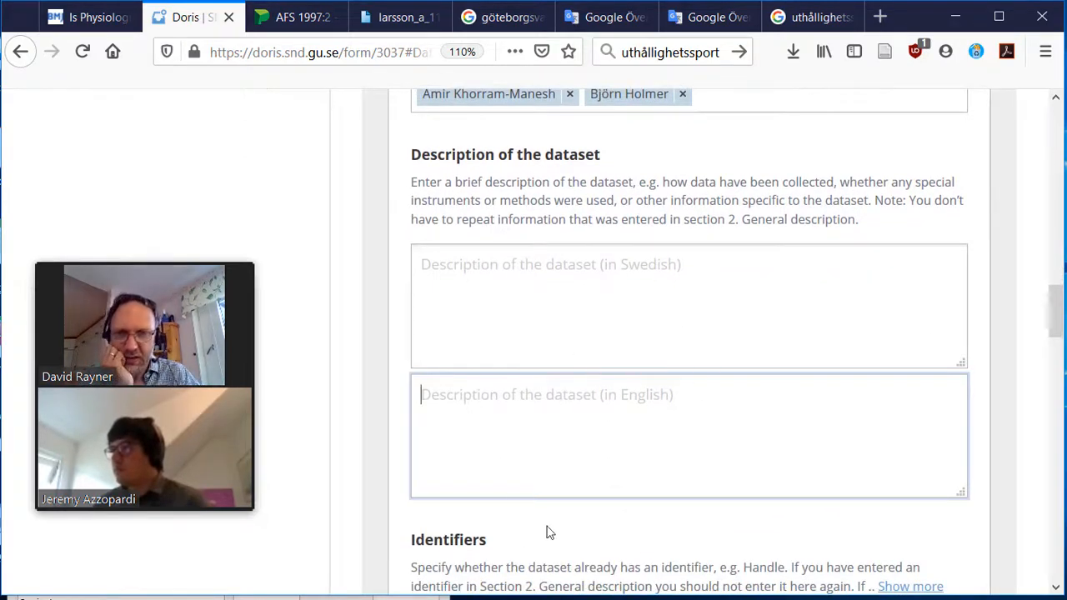
{"action": "left_click", "coordinate": [265, 597]}
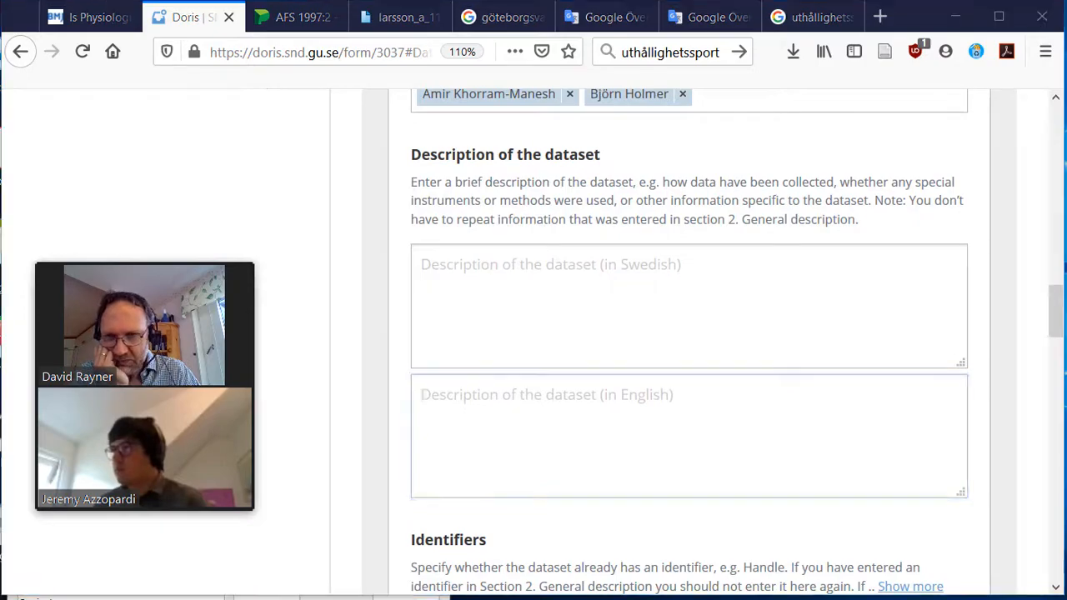
{"action": "left_click_drag", "start_coordinate": [710, 19], "coordinate": [391, 49]}
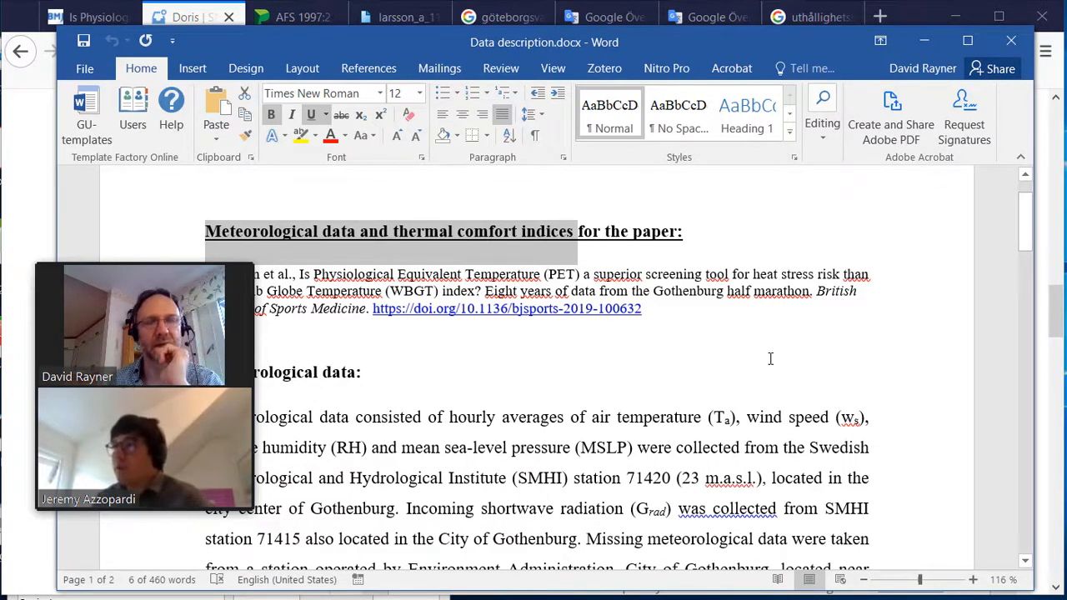
{"action": "left_click", "coordinate": [770, 359]}
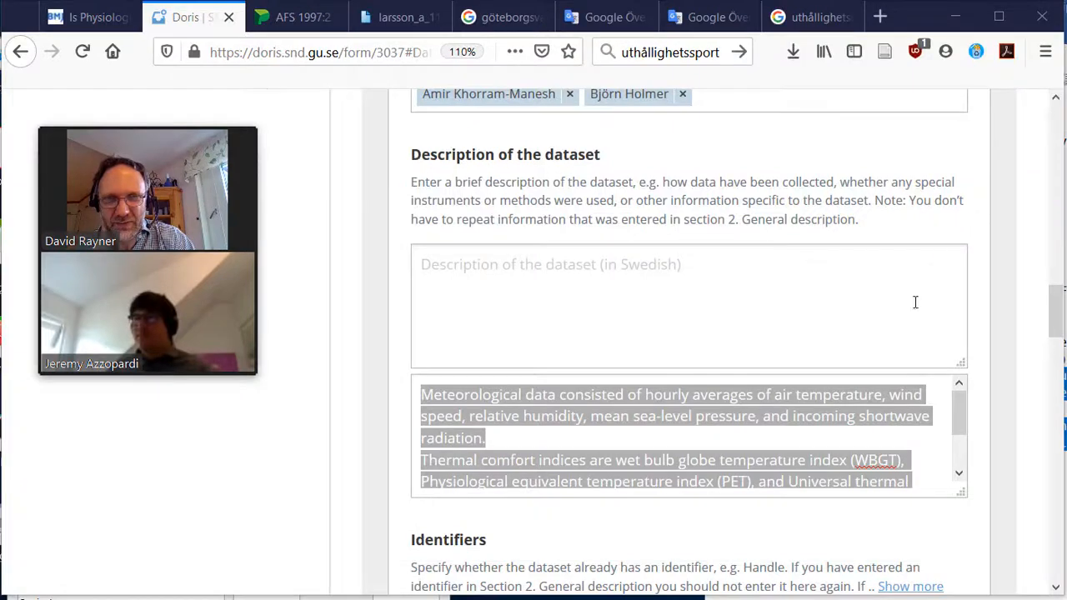
{"action": "left_click", "coordinate": [748, 433]}
{"action": "scroll", "coordinate": [687, 431], "scroll_direction": "down", "scroll_amount": 2}
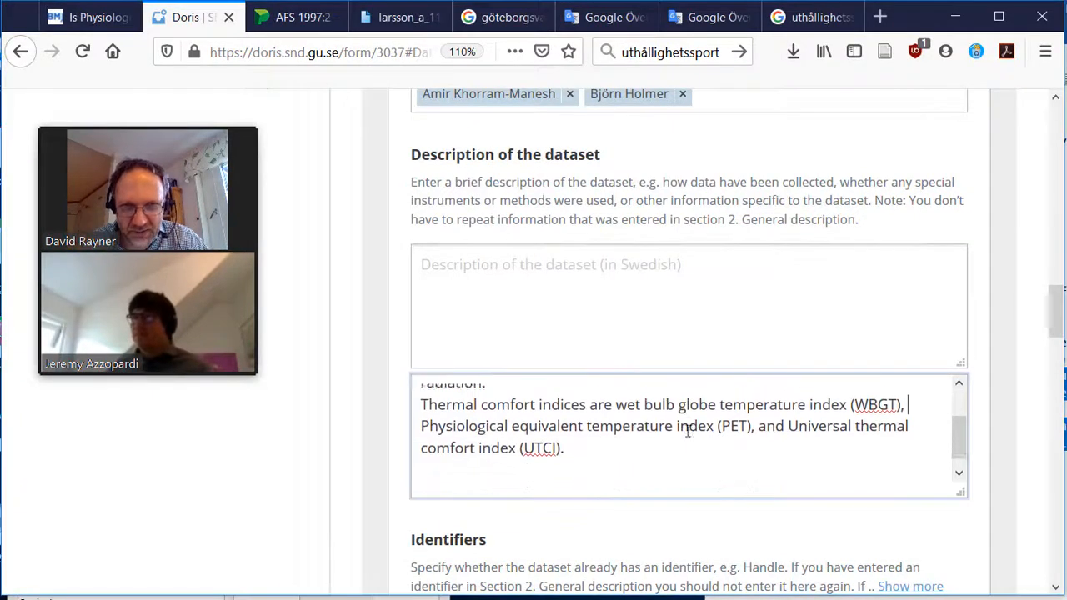
{"action": "scroll", "coordinate": [686, 431], "scroll_direction": "up", "scroll_amount": 2}
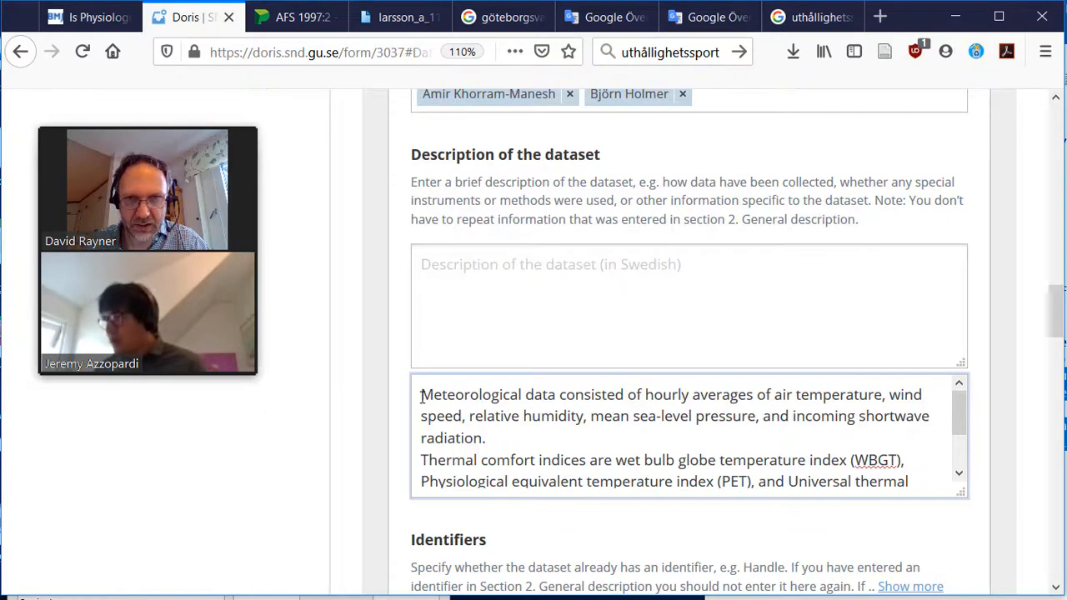
Copy the full English dataset description into the Swedish description of the dataset
{"action": "left_click_drag", "start_coordinate": [420, 394], "coordinate": [583, 452]}
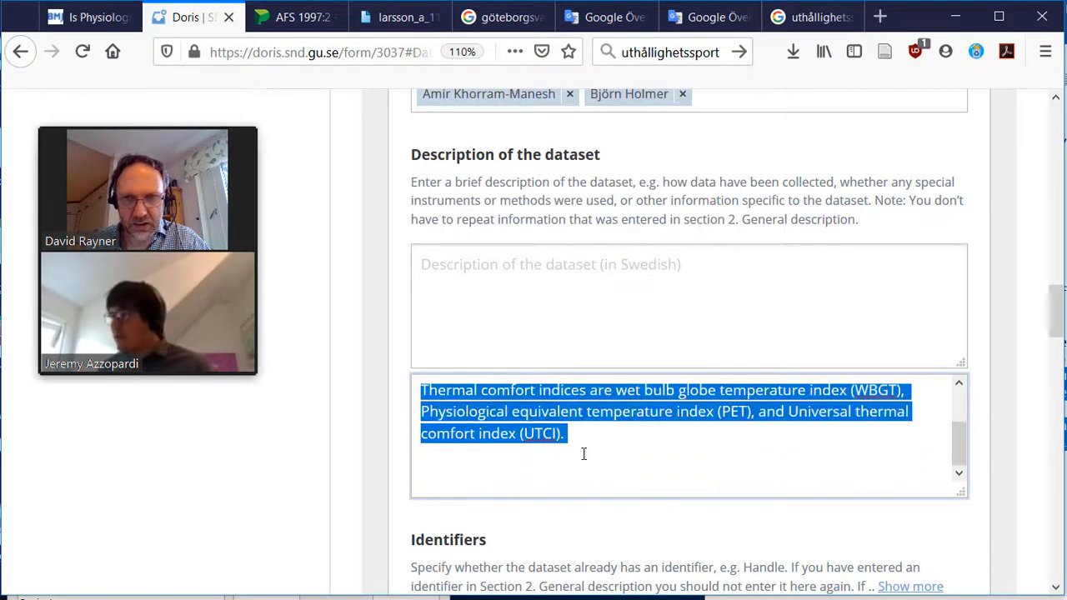
{"action": "key", "text": "ctrl+c"}
{"action": "left_click", "coordinate": [516, 264]}
{"action": "key", "text": "ctrl+v"}
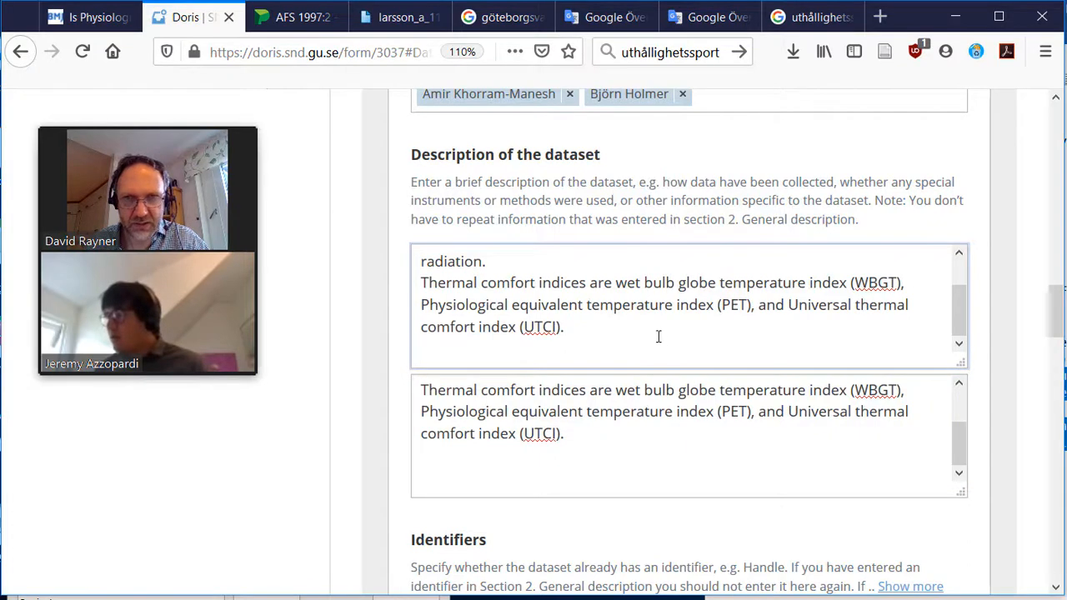
{"action": "scroll", "coordinate": [658, 337], "scroll_direction": "up", "scroll_amount": 1}
Set the dataset's data format / data structure to Numeric
{"action": "scroll", "coordinate": [1040, 309], "scroll_direction": "down", "scroll_amount": 3}
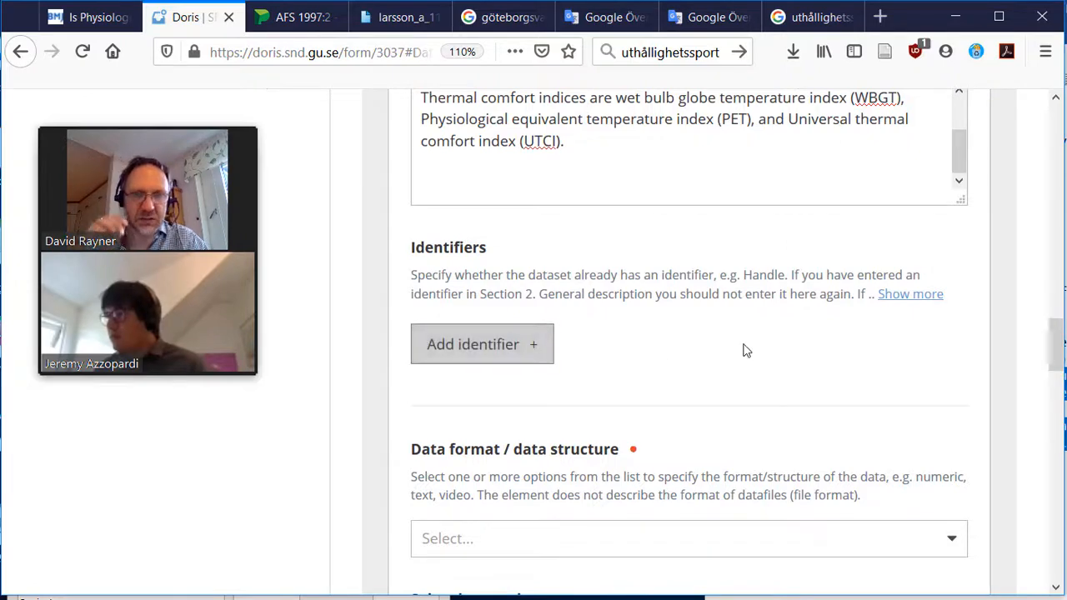
{"action": "scroll", "coordinate": [746, 350], "scroll_direction": "down", "scroll_amount": 2}
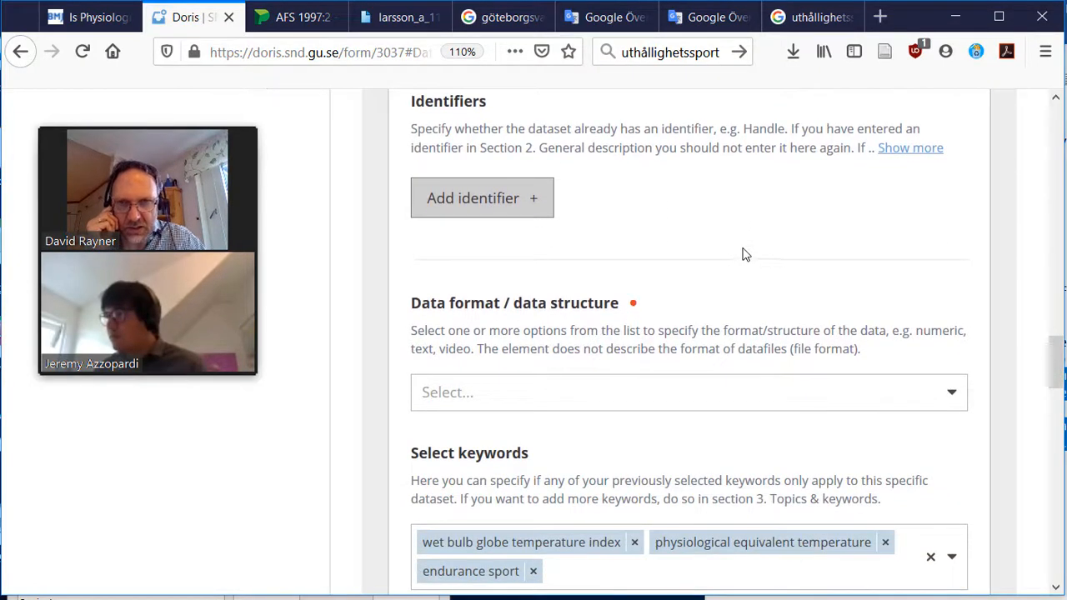
{"action": "left_click", "coordinate": [953, 396]}
{"action": "scroll", "coordinate": [940, 392], "scroll_direction": "down", "scroll_amount": 3}
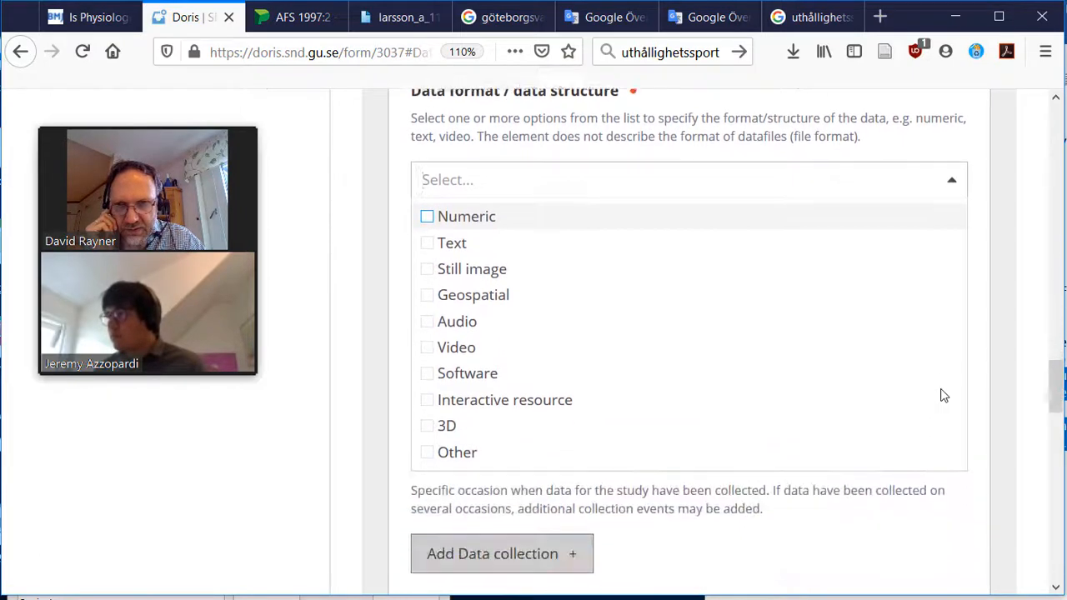
{"action": "left_click", "coordinate": [429, 209]}
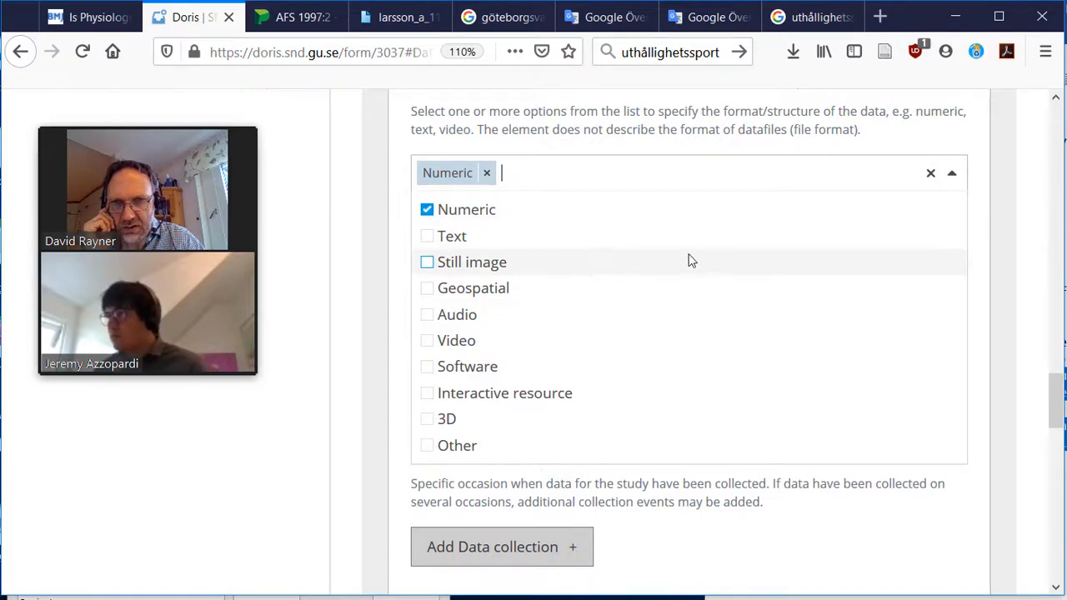
{"action": "left_click", "coordinate": [950, 177]}
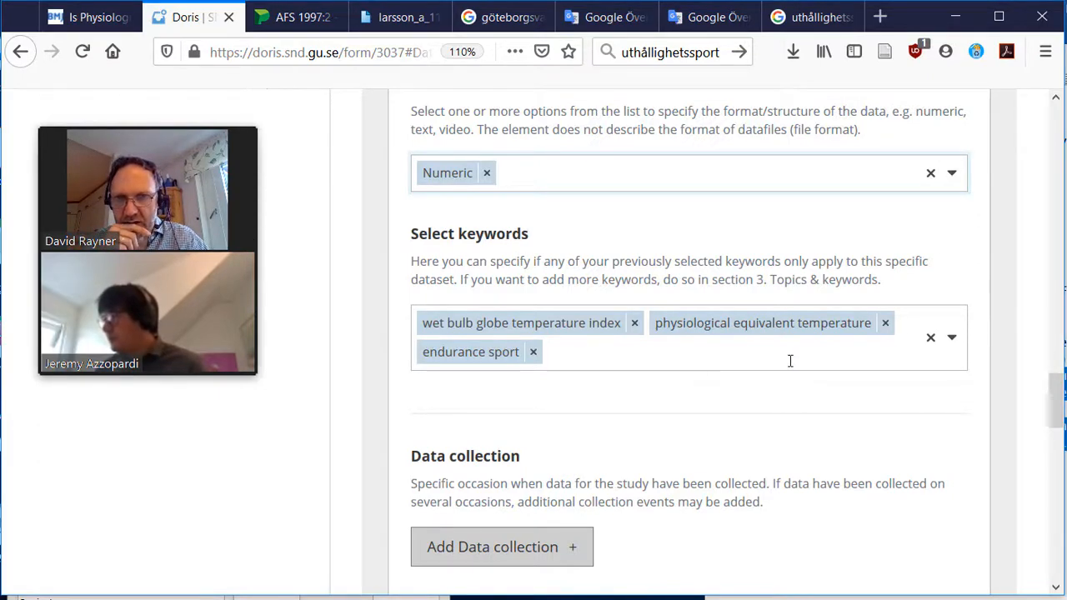
Add a data collection entry, review its description, date and resolution fields, and collapse it
{"action": "scroll", "coordinate": [790, 360], "scroll_direction": "down", "scroll_amount": 5}
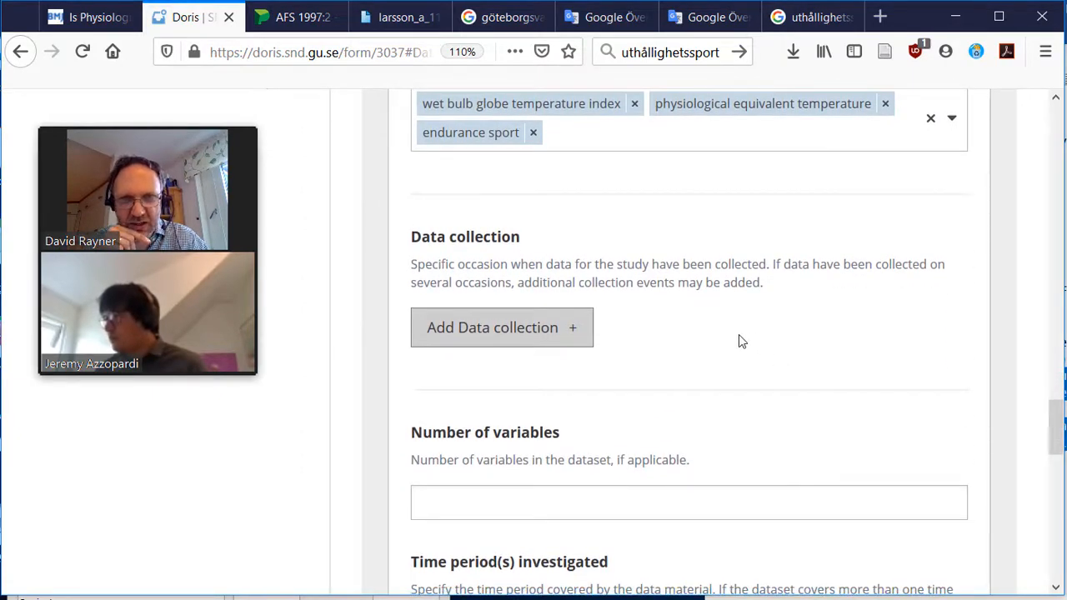
{"action": "left_click", "coordinate": [570, 337]}
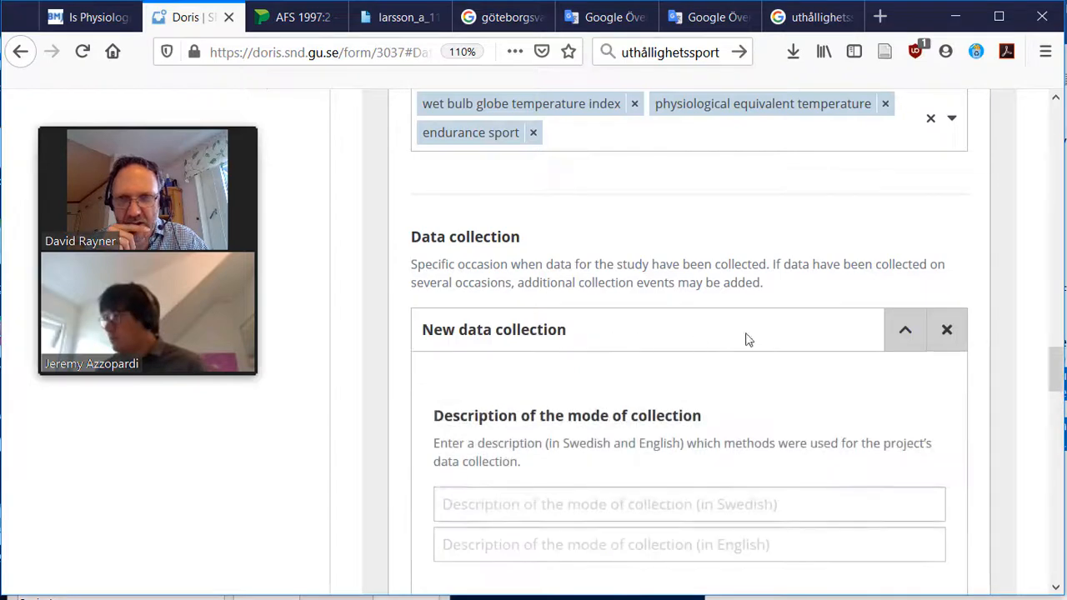
{"action": "scroll", "coordinate": [1011, 320], "scroll_direction": "down", "scroll_amount": 5}
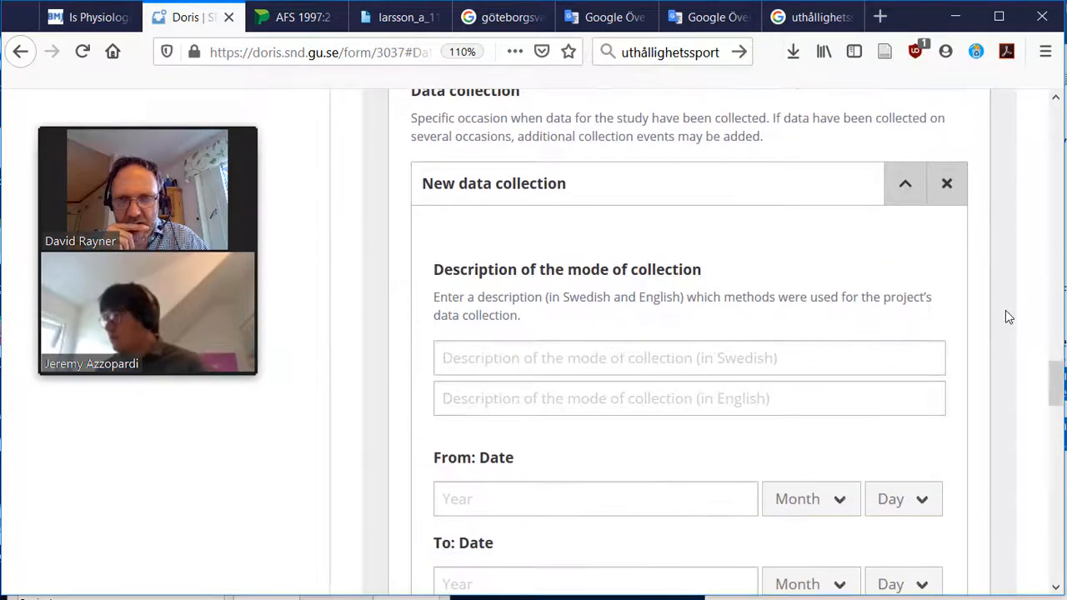
{"action": "scroll", "coordinate": [1006, 313], "scroll_direction": "down", "scroll_amount": 6}
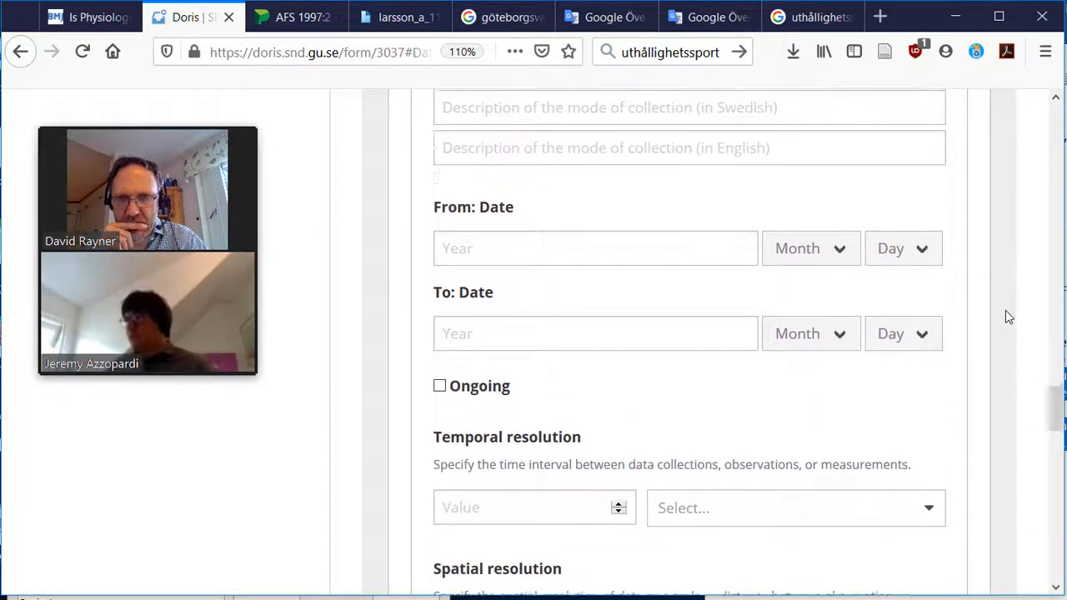
{"action": "scroll", "coordinate": [1008, 315], "scroll_direction": "down", "scroll_amount": 4}
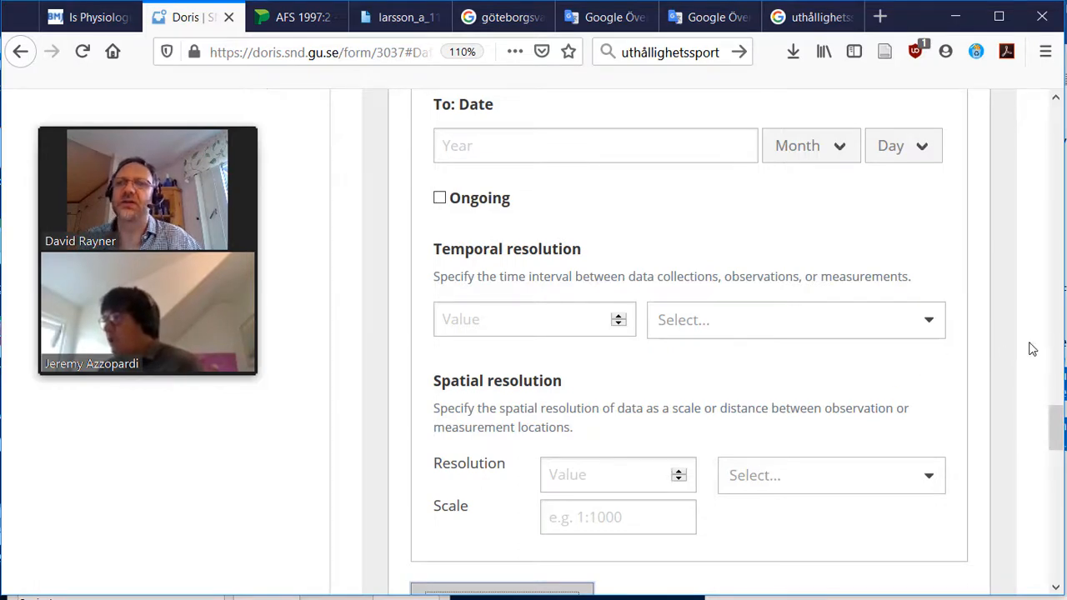
{"action": "scroll", "coordinate": [1038, 350], "scroll_direction": "up", "scroll_amount": 5}
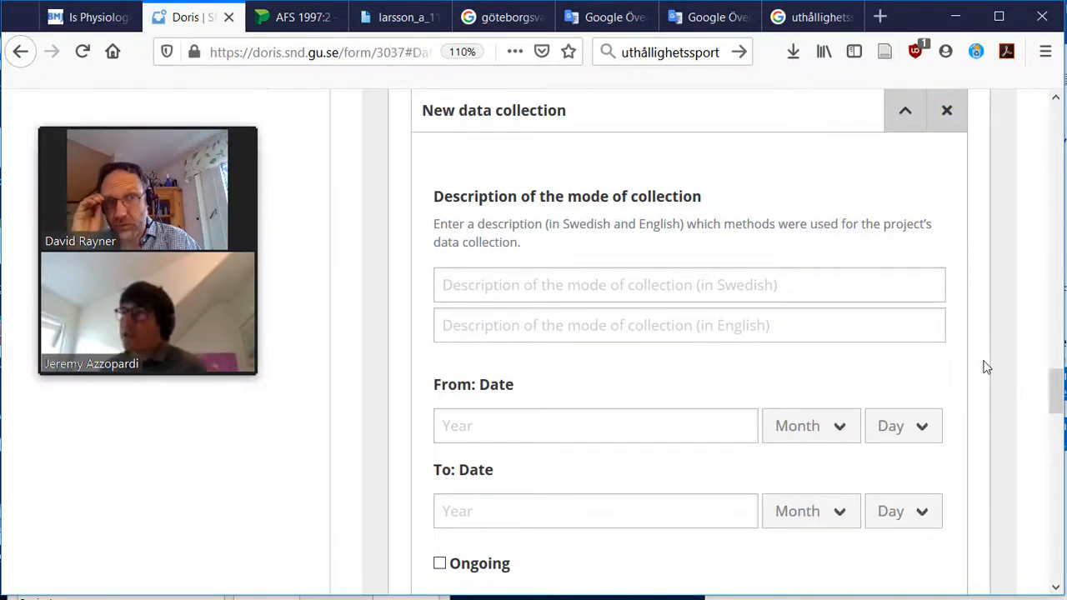
{"action": "left_click", "coordinate": [902, 117]}
{"action": "scroll", "coordinate": [1000, 226], "scroll_direction": "up", "scroll_amount": 1}
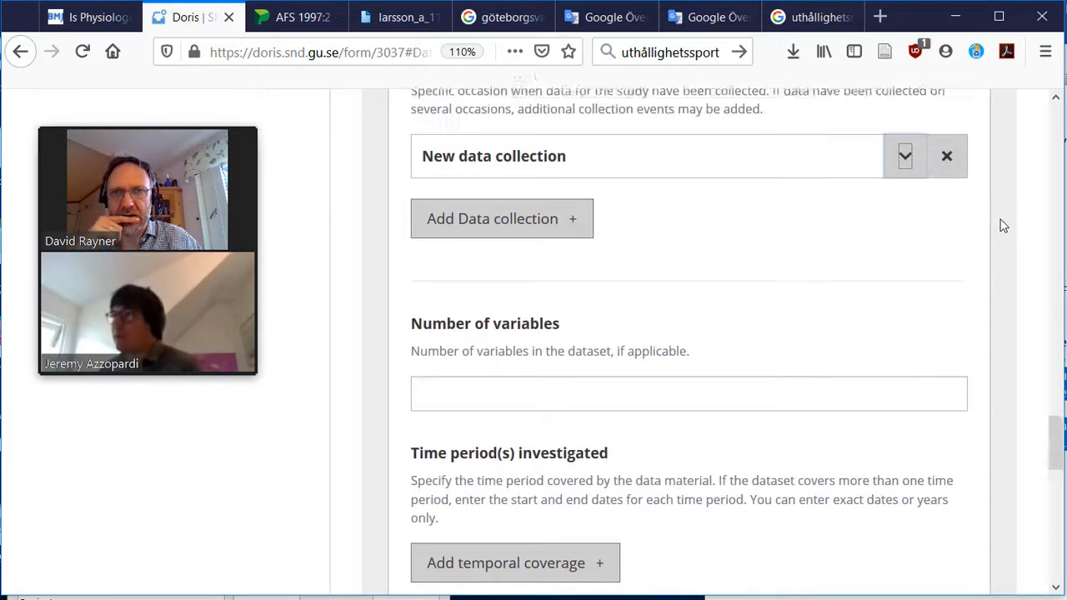
{"action": "scroll", "coordinate": [1004, 226], "scroll_direction": "up", "scroll_amount": 2}
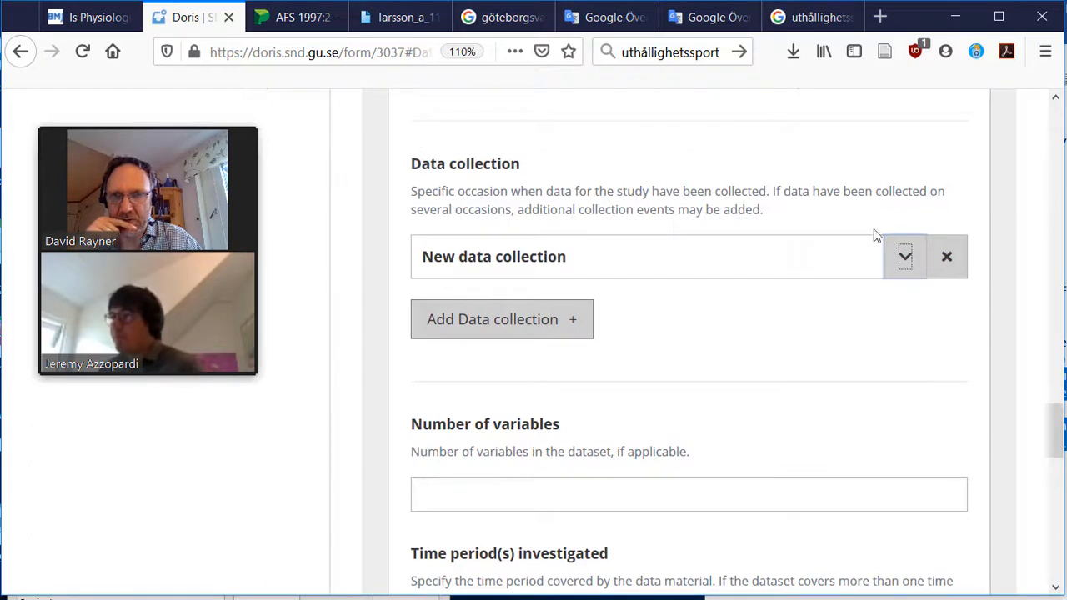
Add another data collection entry dated from 2010 to 2017, checking the years in MeteorologyDuringRace.csv in Excel
{"action": "left_click", "coordinate": [549, 322]}
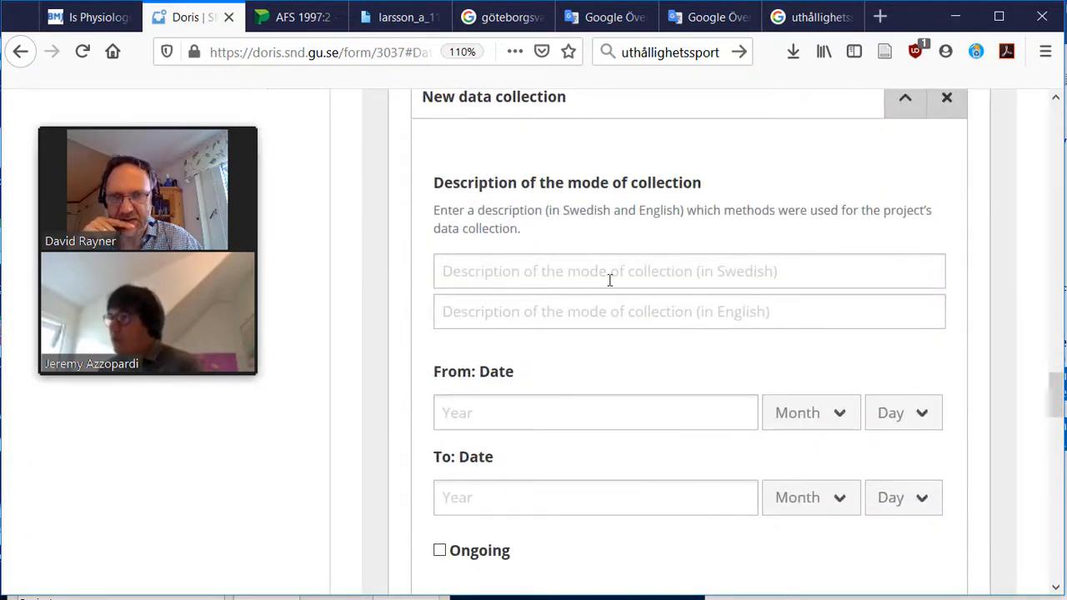
{"action": "left_click", "coordinate": [514, 407]}
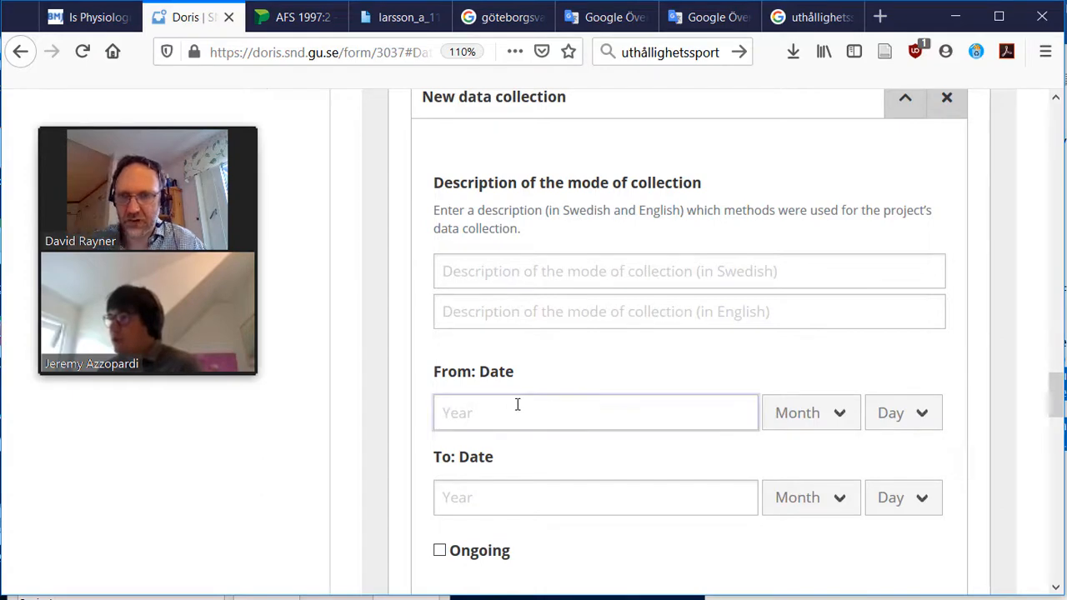
{"action": "type", "text": "20"}
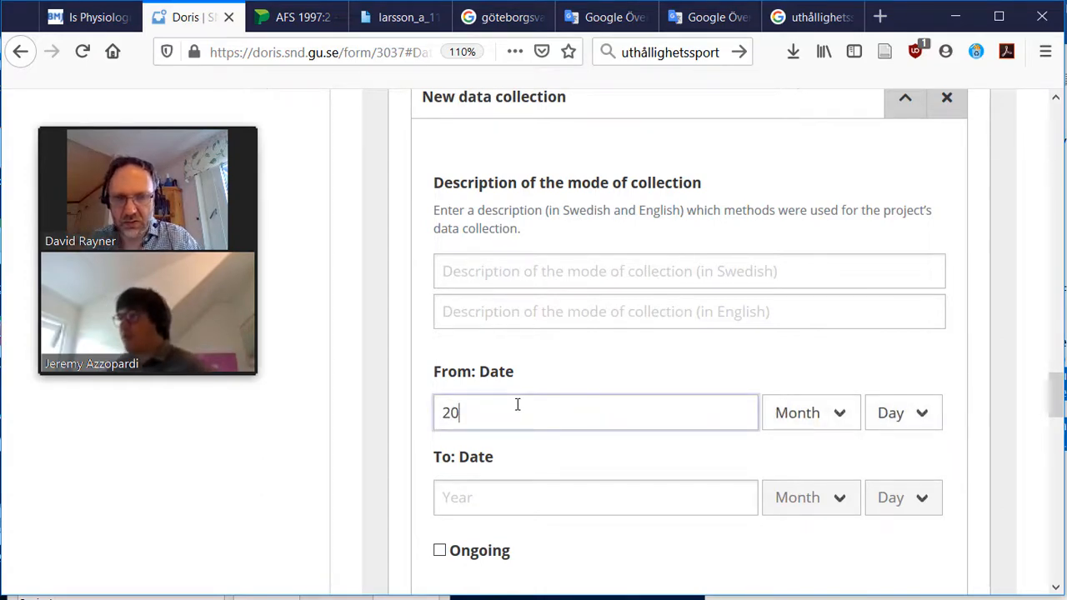
{"action": "type", "text": "10"}
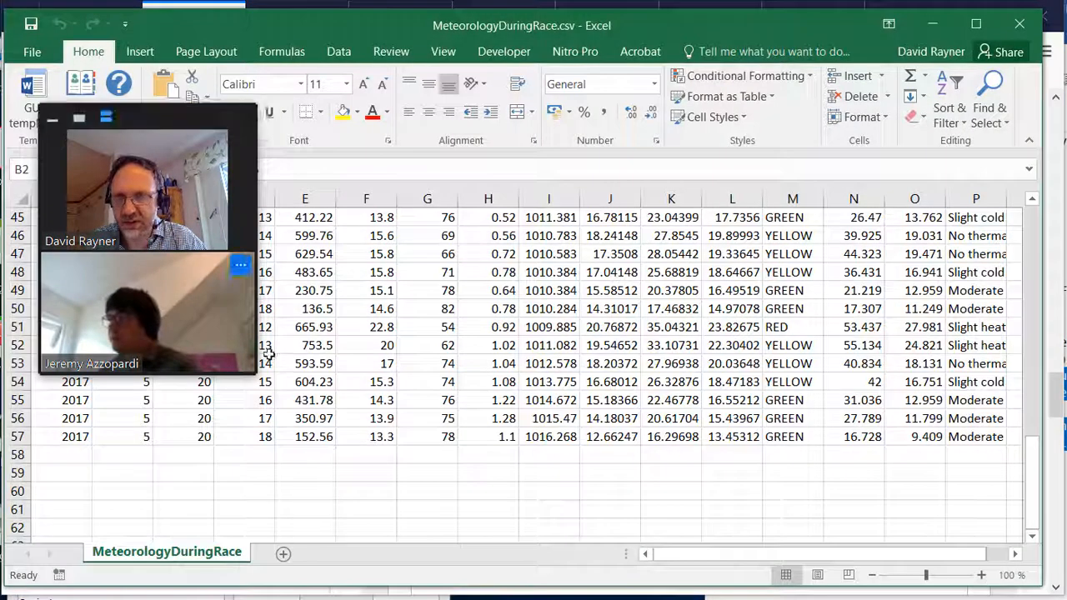
{"action": "key", "text": "ctrl+Home"}
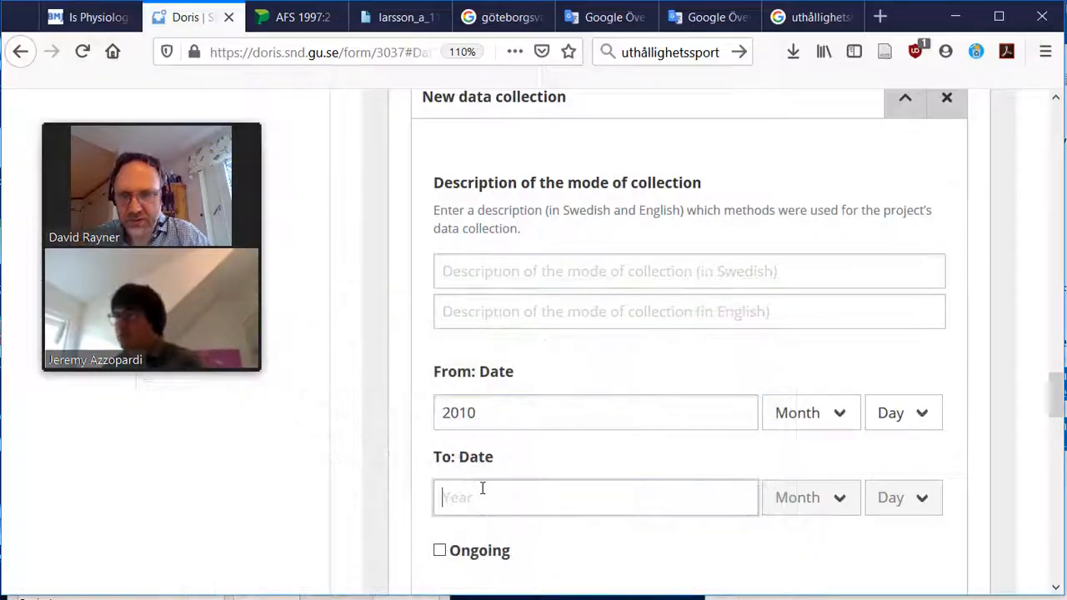
{"action": "type", "text": "2017"}
Describe the mode of collection as "Meterologiska station data" in Swedish and "Meteorological station data" in English
{"action": "left_click", "coordinate": [780, 322]}
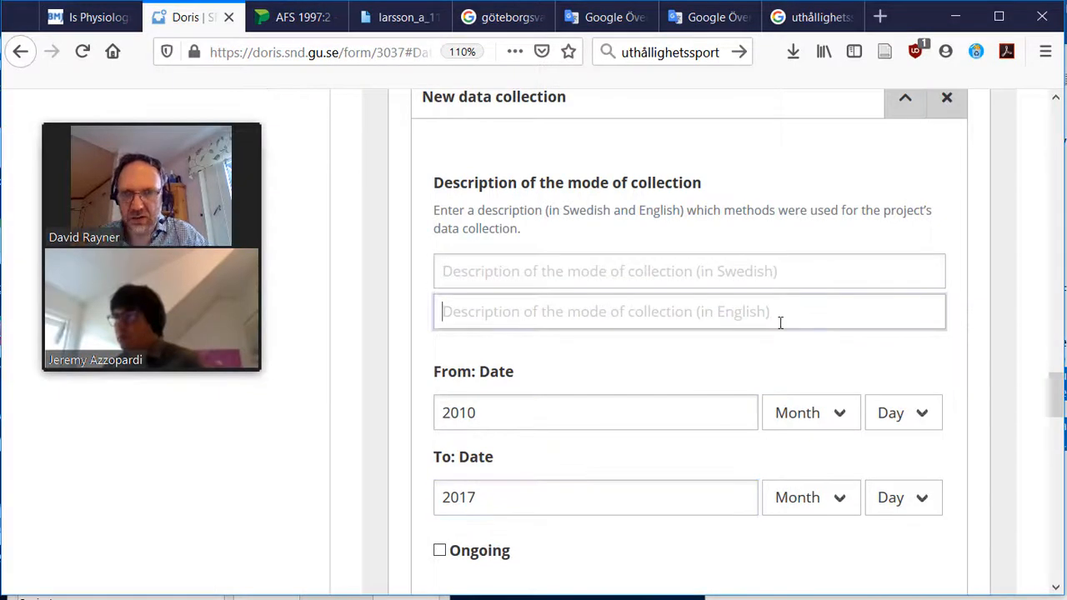
{"action": "type", "text": "Weather station data"}
{"action": "left_click", "coordinate": [778, 275]}
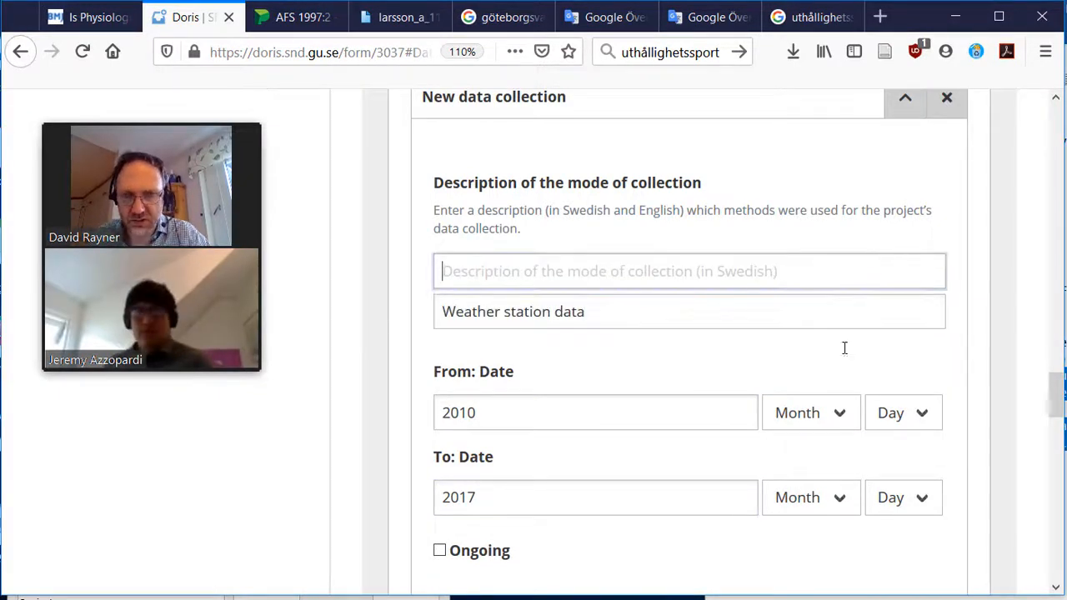
{"action": "double_click", "coordinate": [483, 311]}
{"action": "type", "text": "Meteorological"}
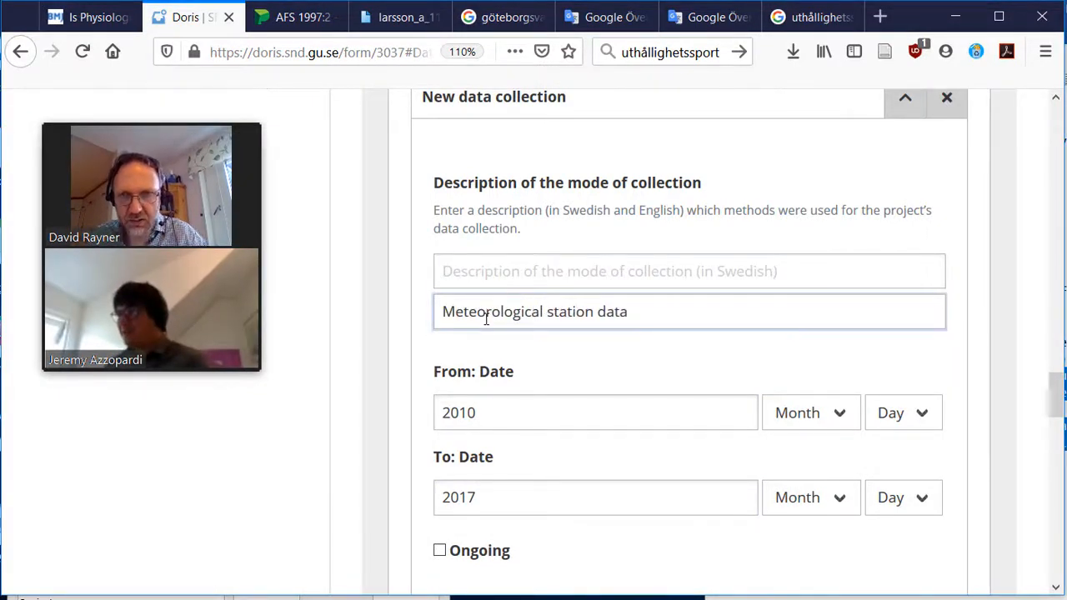
{"action": "left_click", "coordinate": [447, 272]}
{"action": "type", "text": "Meterolo"}
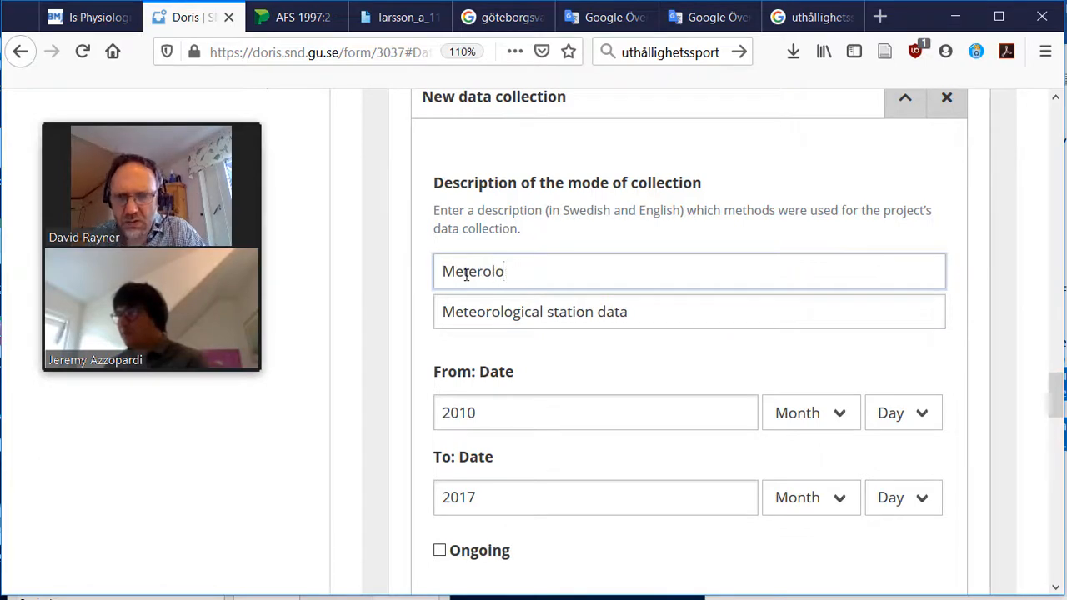
{"action": "type", "text": "giska station data"}
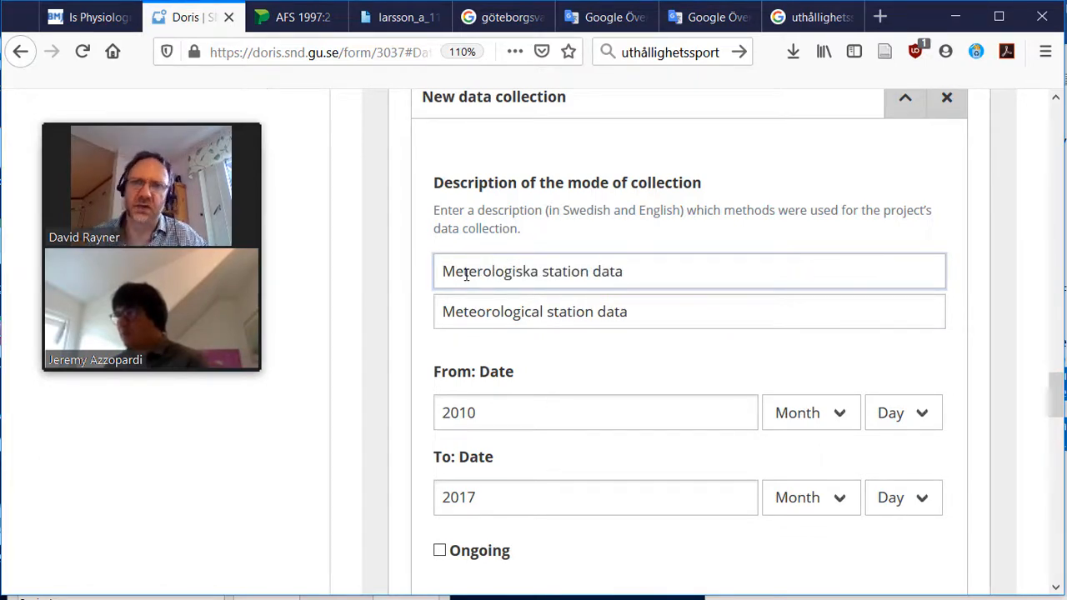
Set the data collection's temporal resolution to 1 Hour
{"action": "scroll", "coordinate": [1026, 336], "scroll_direction": "down", "scroll_amount": 2}
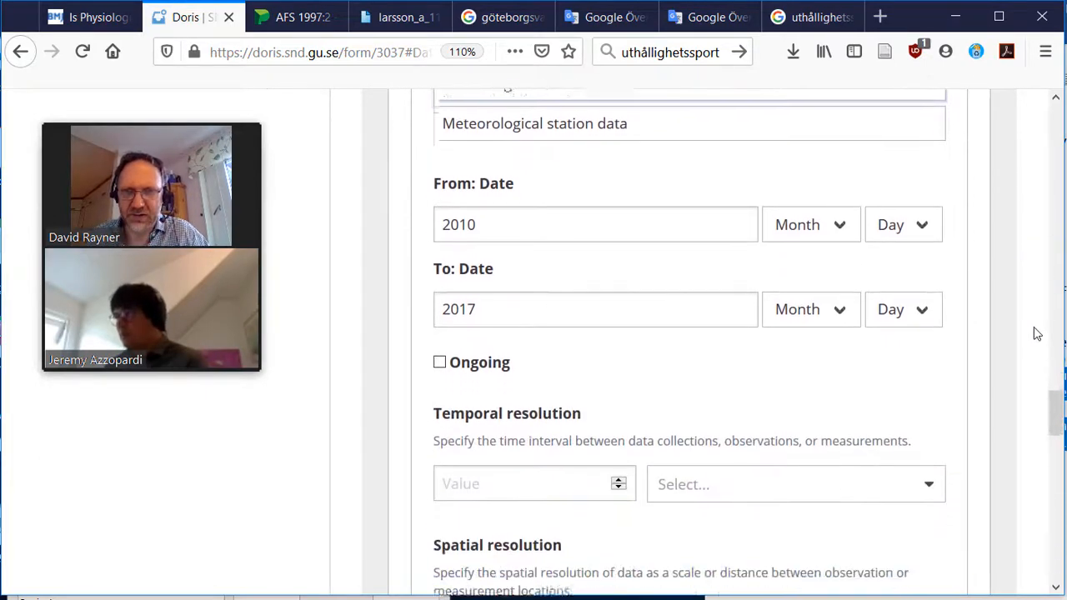
{"action": "scroll", "coordinate": [1036, 333], "scroll_direction": "down", "scroll_amount": 1}
{"action": "left_click", "coordinate": [617, 376]}
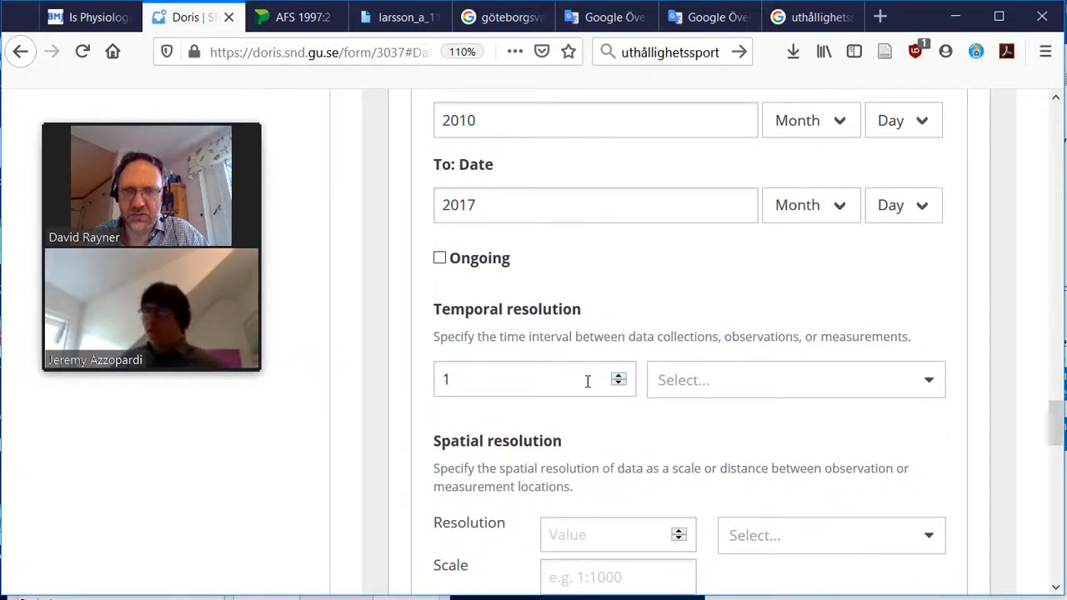
{"action": "left_click", "coordinate": [693, 380]}
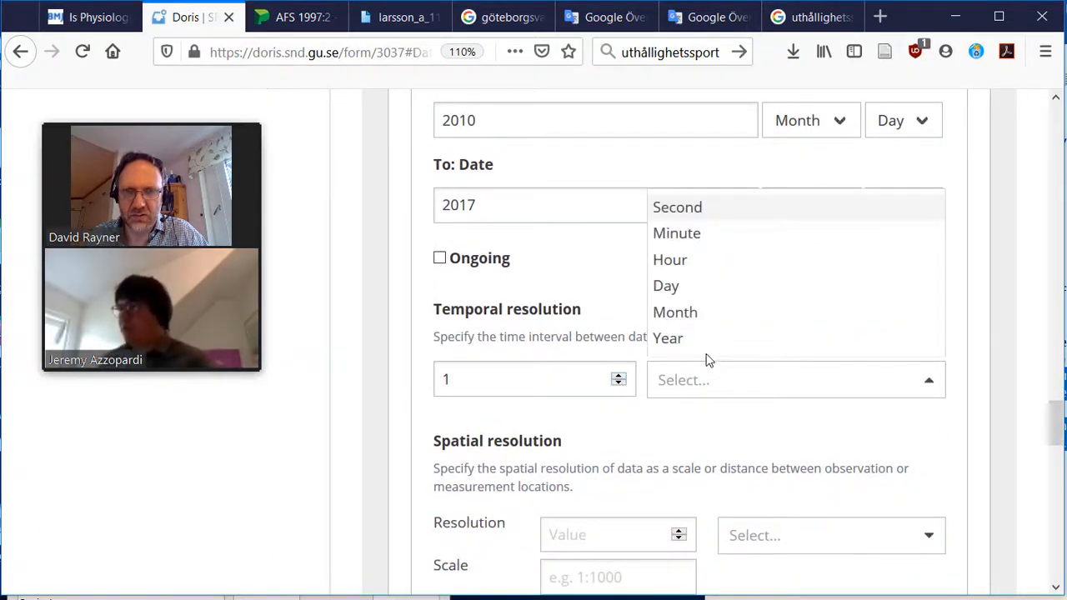
{"action": "left_click", "coordinate": [689, 261]}
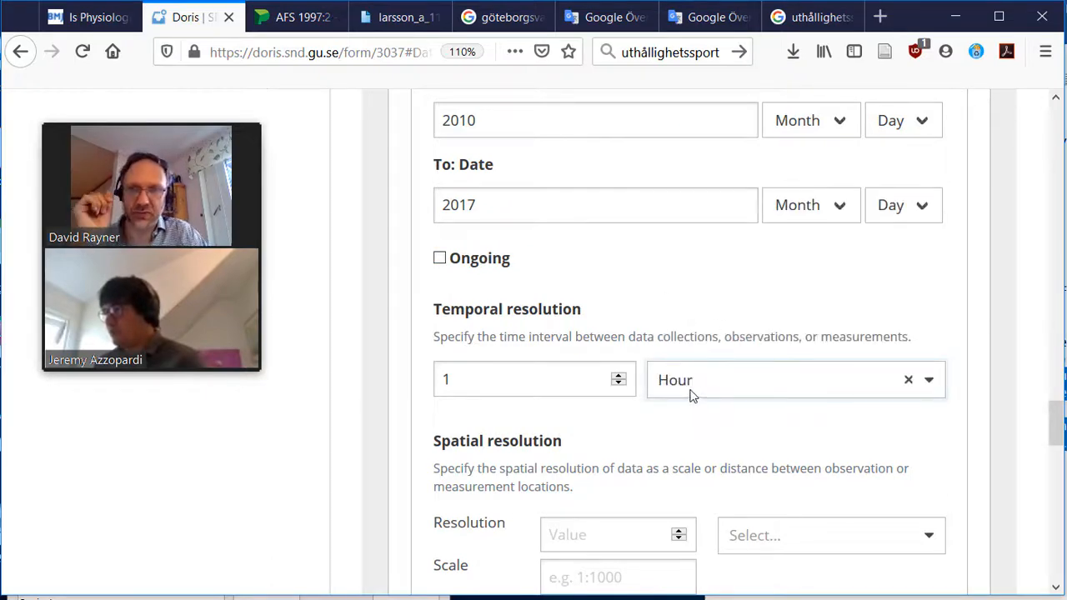
{"action": "scroll", "coordinate": [999, 345], "scroll_direction": "down", "scroll_amount": 2}
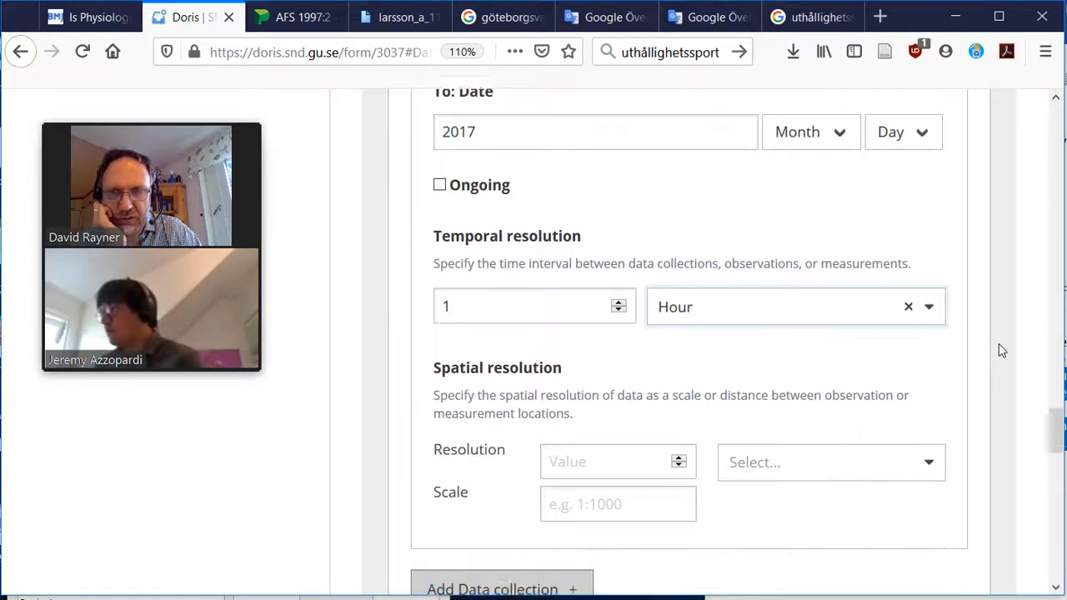
{"action": "scroll", "coordinate": [1000, 350], "scroll_direction": "down", "scroll_amount": 2}
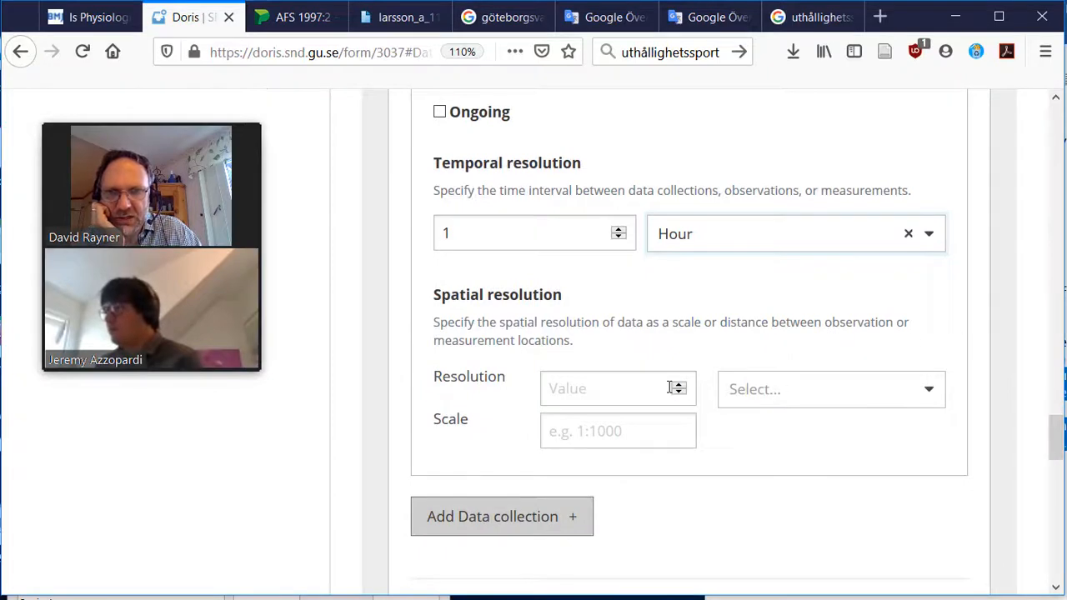
{"action": "left_click", "coordinate": [750, 392]}
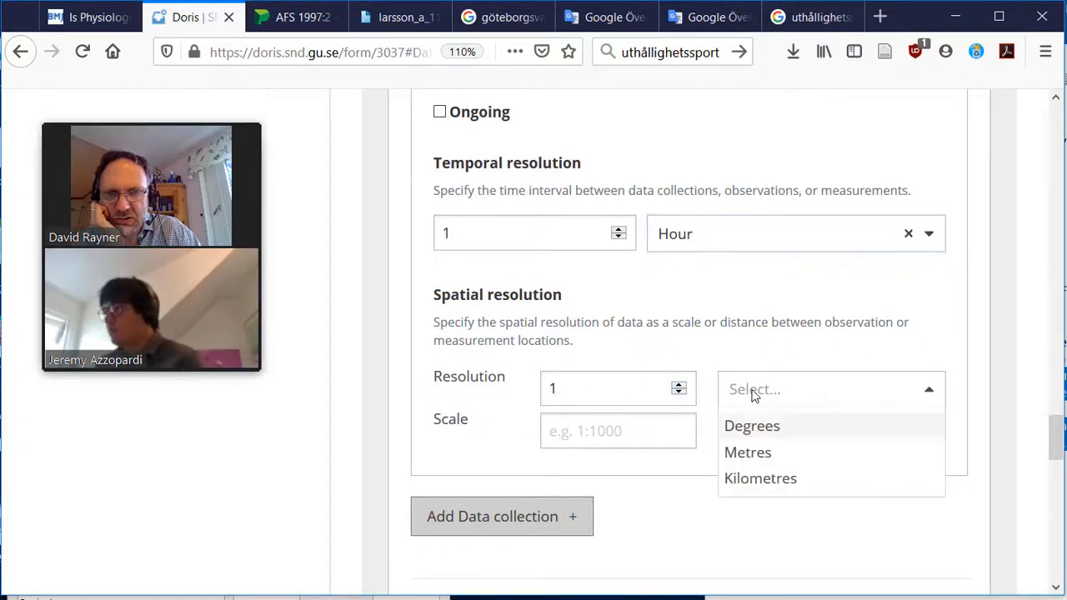
{"action": "left_click", "coordinate": [765, 354]}
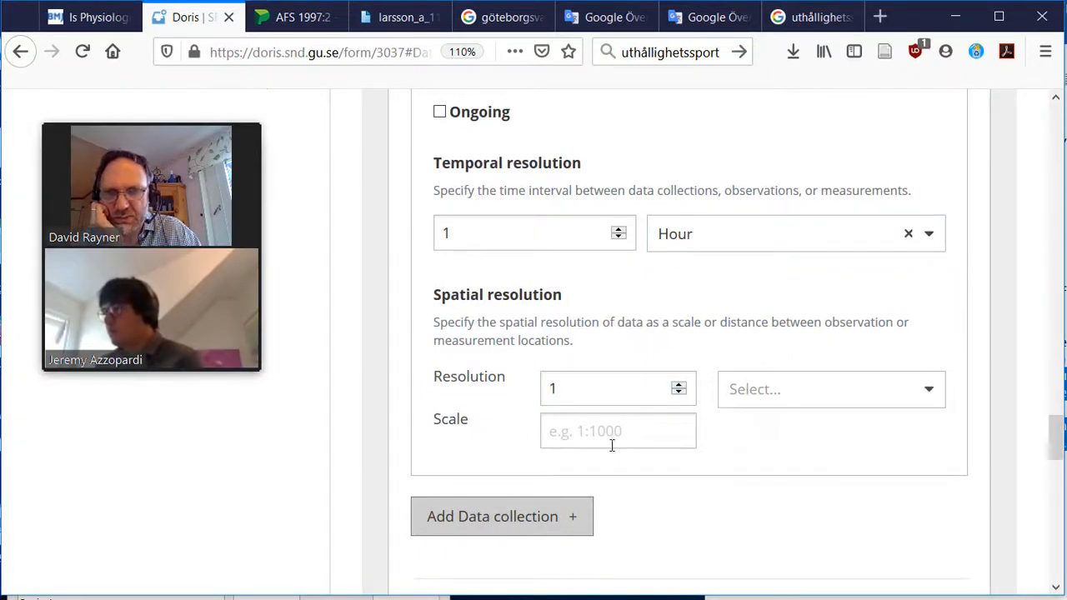
{"action": "double_click", "coordinate": [565, 387]}
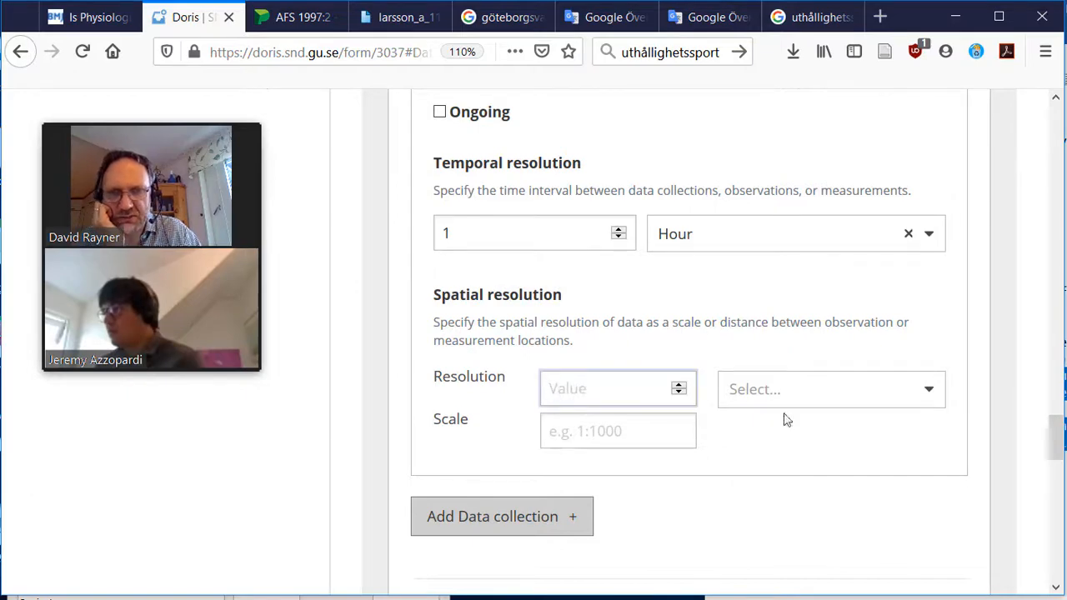
{"action": "left_click", "coordinate": [917, 334]}
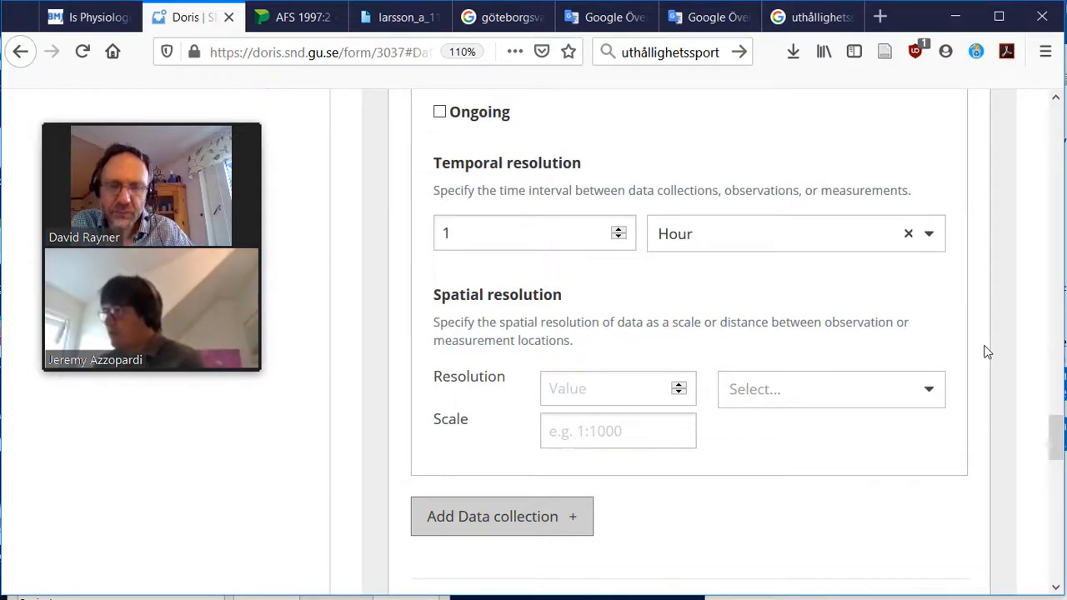
Remove the empty first data collection entry, keeping the meteorological station data entry for 2010 to 2017
{"action": "scroll", "coordinate": [985, 351], "scroll_direction": "down", "scroll_amount": 3}
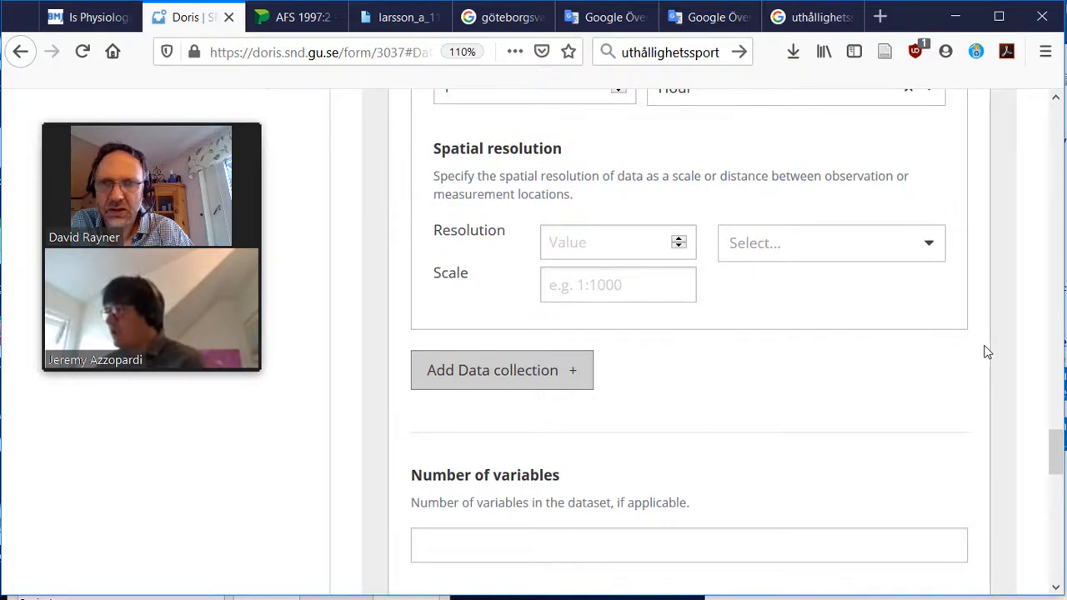
{"action": "scroll", "coordinate": [985, 351], "scroll_direction": "up", "scroll_amount": 3}
{"action": "scroll", "coordinate": [985, 350], "scroll_direction": "down", "scroll_amount": 4}
{"action": "scroll", "coordinate": [985, 351], "scroll_direction": "up", "scroll_amount": 6}
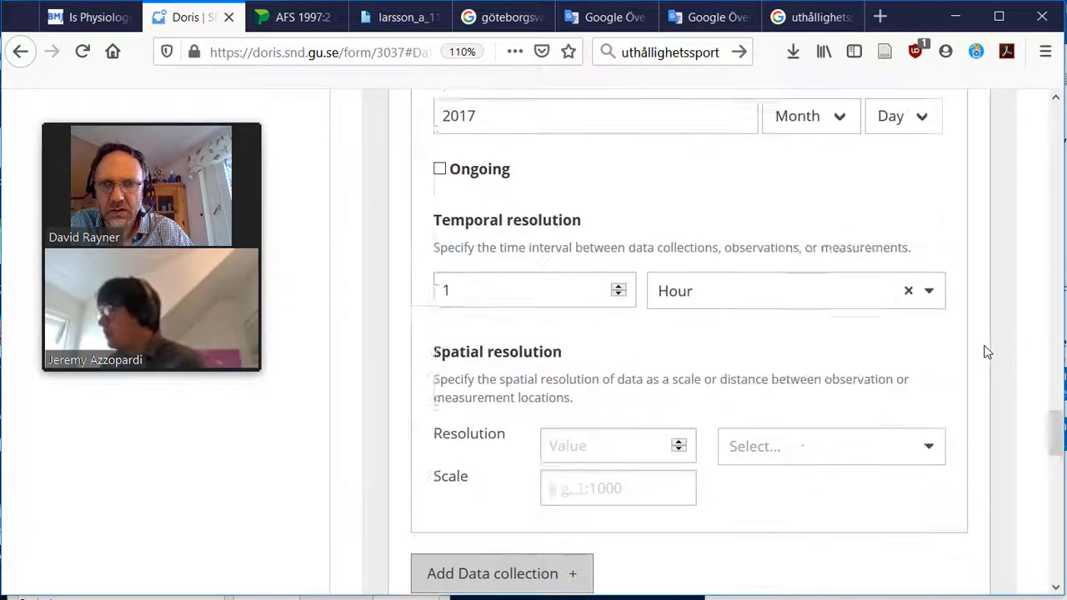
{"action": "scroll", "coordinate": [985, 350], "scroll_direction": "up", "scroll_amount": 12}
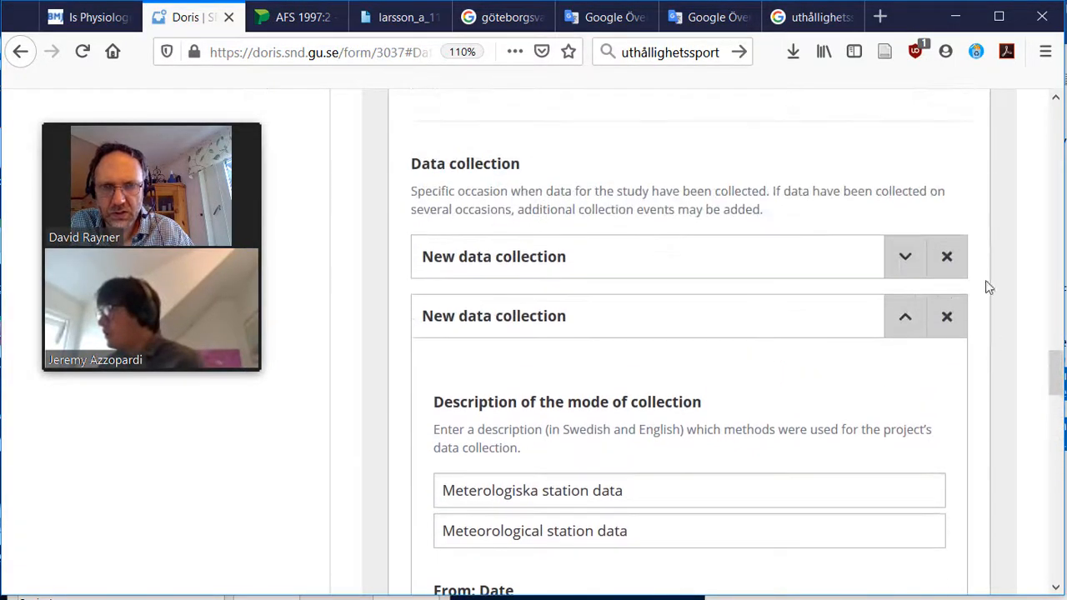
{"action": "left_click", "coordinate": [950, 259]}
{"action": "left_click", "coordinate": [657, 385]}
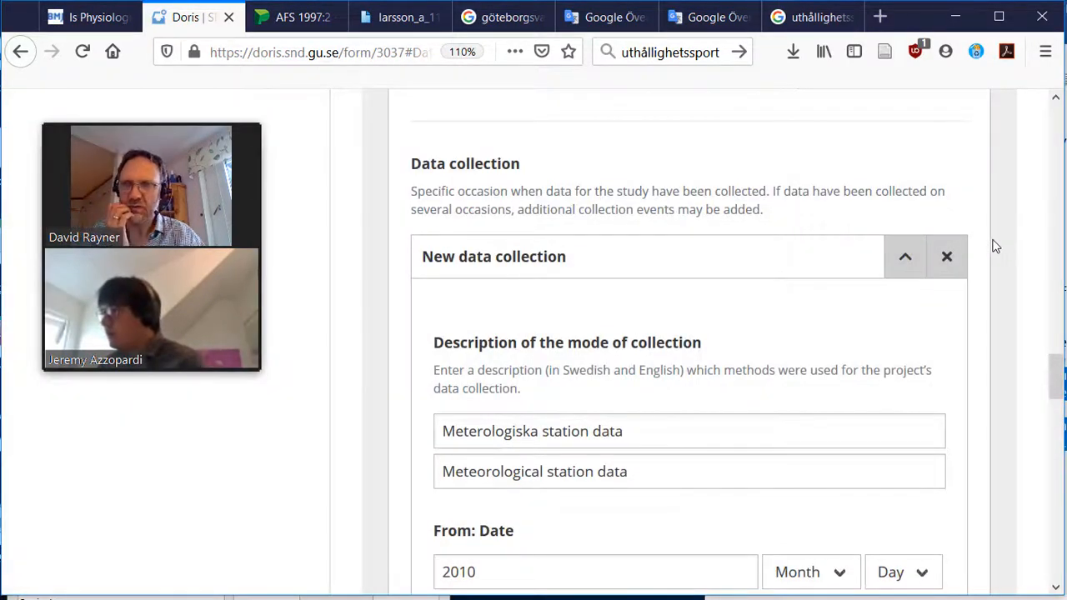
Switch to MeteorologyDuringRace.csv in Excel and examine the column headers from Year through UTCI to count the dataset's variables
{"action": "scroll", "coordinate": [1002, 307], "scroll_direction": "down", "scroll_amount": 1}
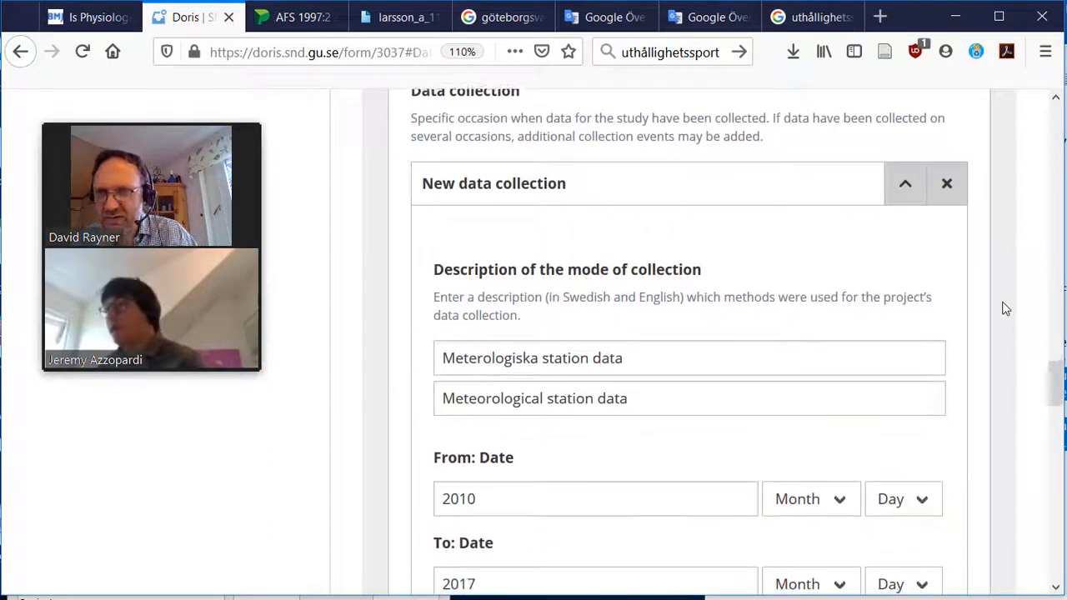
{"action": "scroll", "coordinate": [1002, 307], "scroll_direction": "down", "scroll_amount": 10}
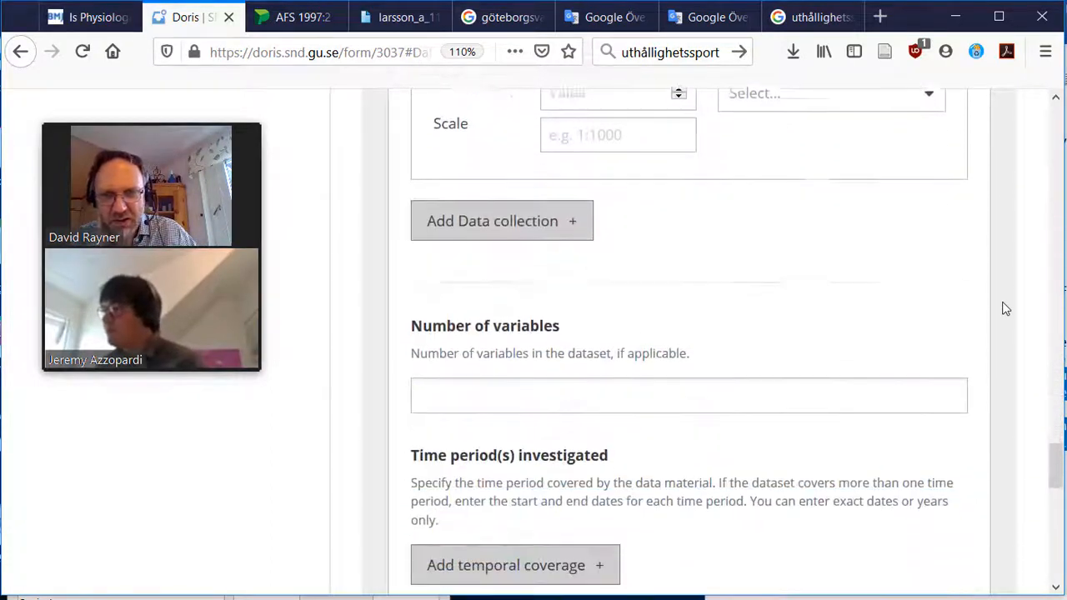
{"action": "scroll", "coordinate": [1003, 307], "scroll_direction": "down", "scroll_amount": 3}
{"action": "left_click", "coordinate": [633, 198]}
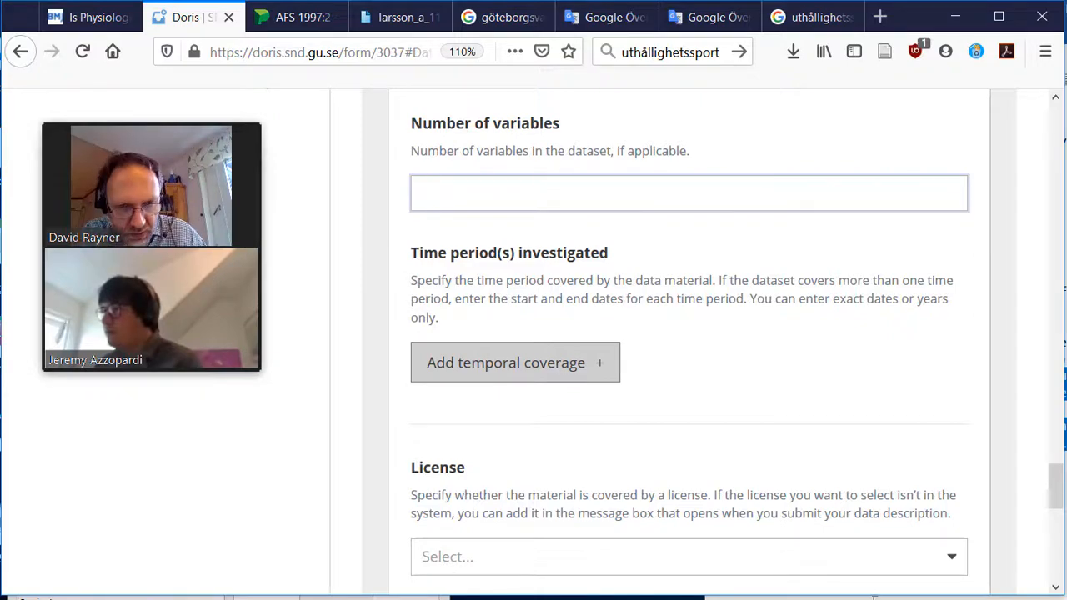
{"action": "key", "text": "alt+Tab"}
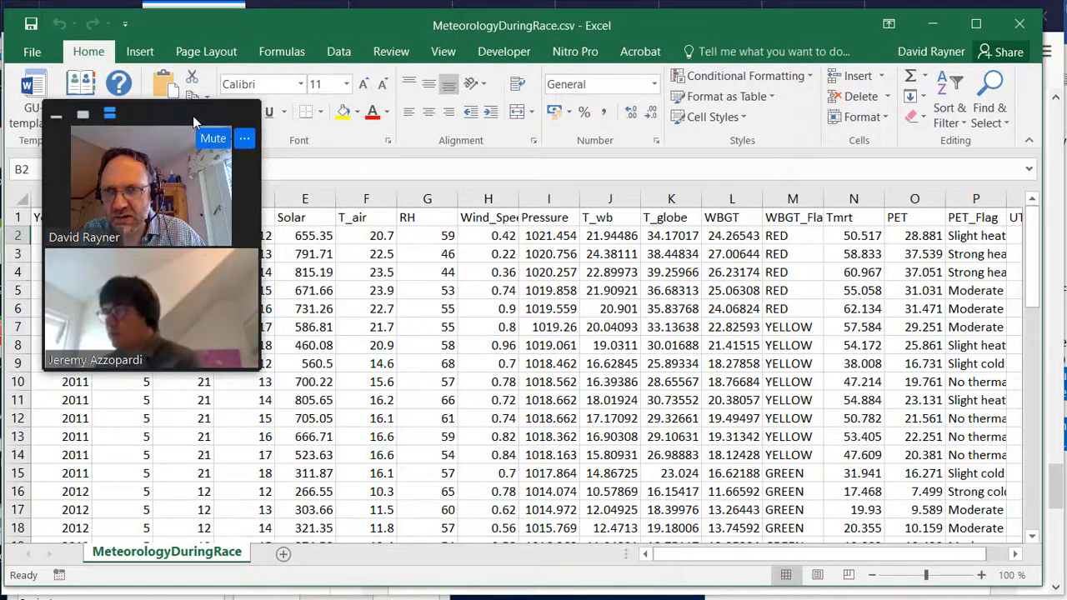
{"action": "left_click_drag", "start_coordinate": [188, 131], "coordinate": [935, 248]}
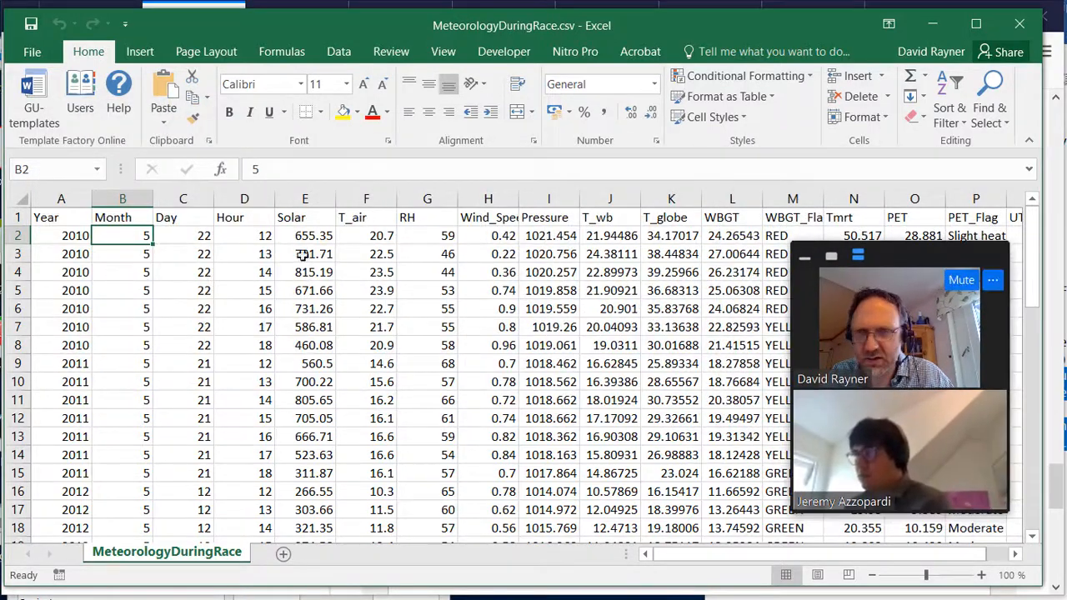
{"action": "left_click", "coordinate": [69, 220]}
{"action": "left_click", "coordinate": [120, 220]}
{"action": "left_click", "coordinate": [188, 218]}
{"action": "left_click", "coordinate": [246, 218]}
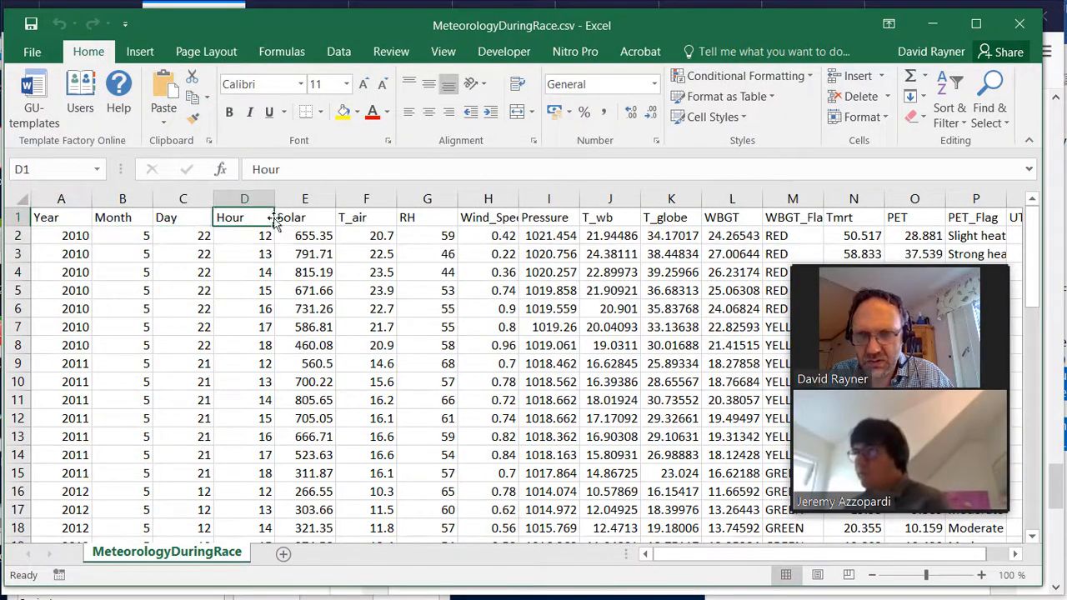
{"action": "left_click", "coordinate": [308, 217]}
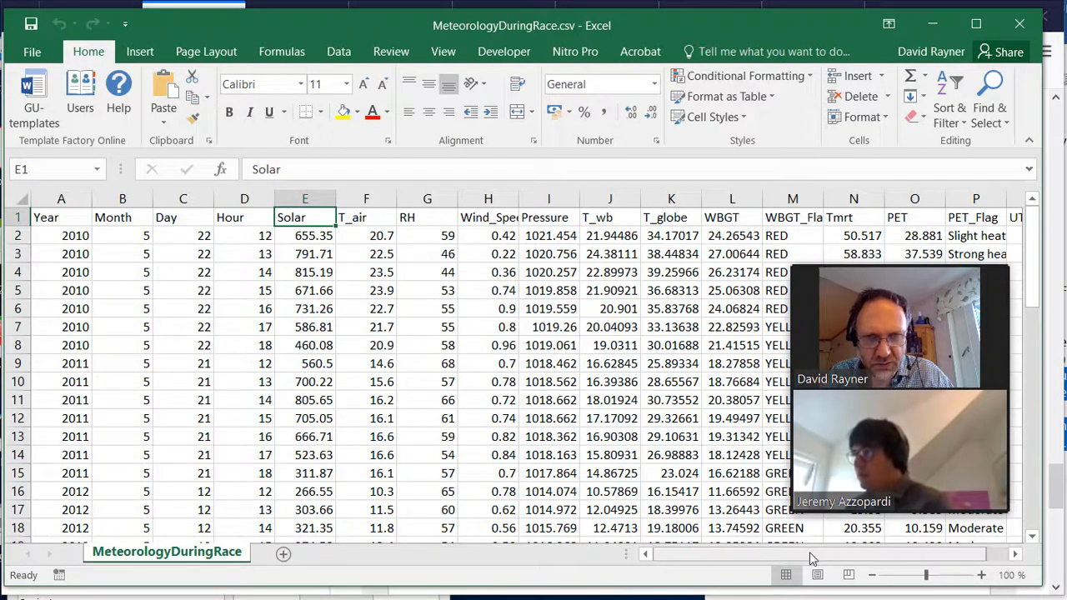
{"action": "scroll", "coordinate": [966, 218], "scroll_direction": "right", "scroll_amount": 1}
{"action": "left_click_drag", "start_coordinate": [940, 269], "coordinate": [194, 152]}
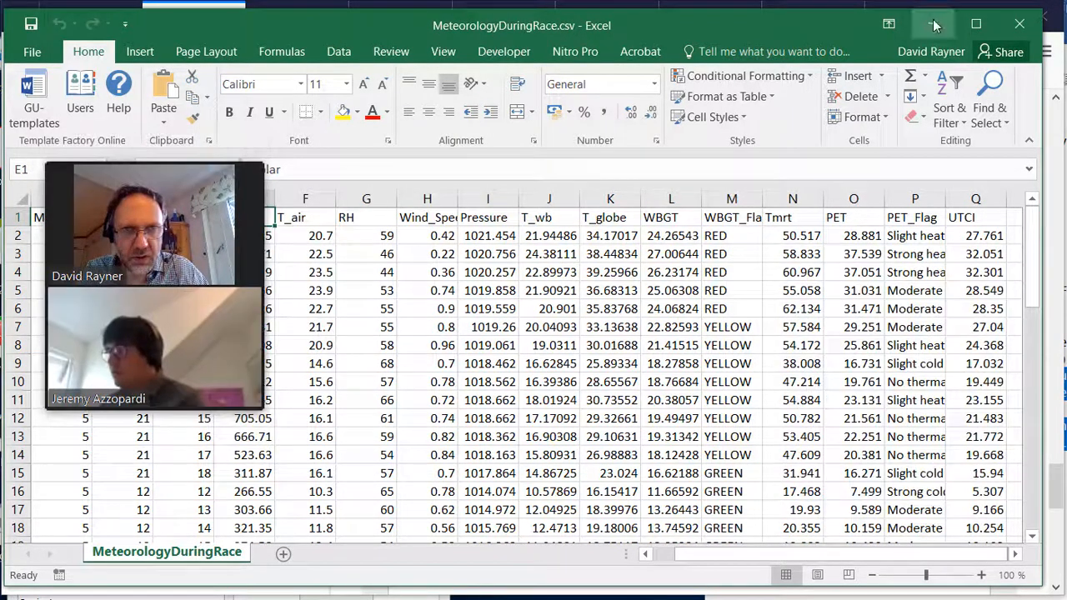
Return to the Doris form and set the dataset's number of variables to 13
{"action": "left_click", "coordinate": [932, 25]}
{"action": "left_click", "coordinate": [479, 190]}
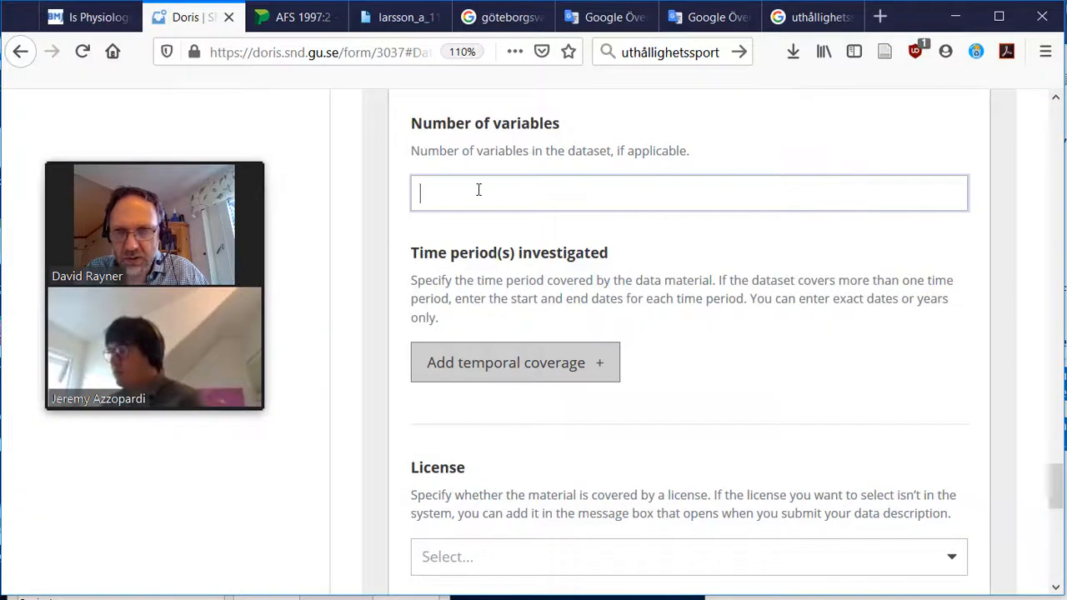
{"action": "type", "text": "13"}
{"action": "left_click", "coordinate": [732, 344]}
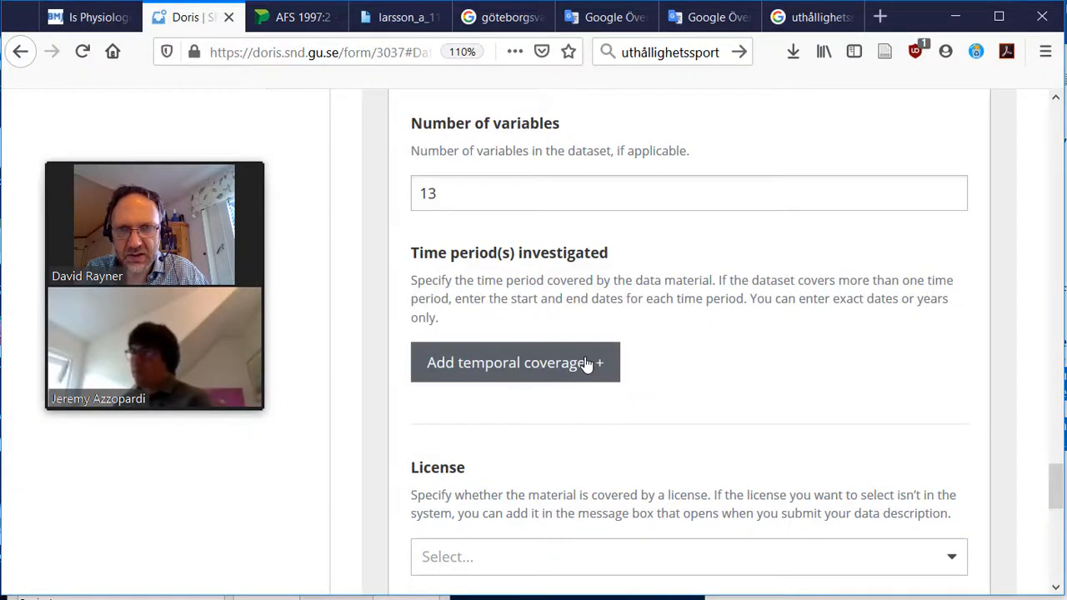
{"action": "left_click", "coordinate": [587, 364]}
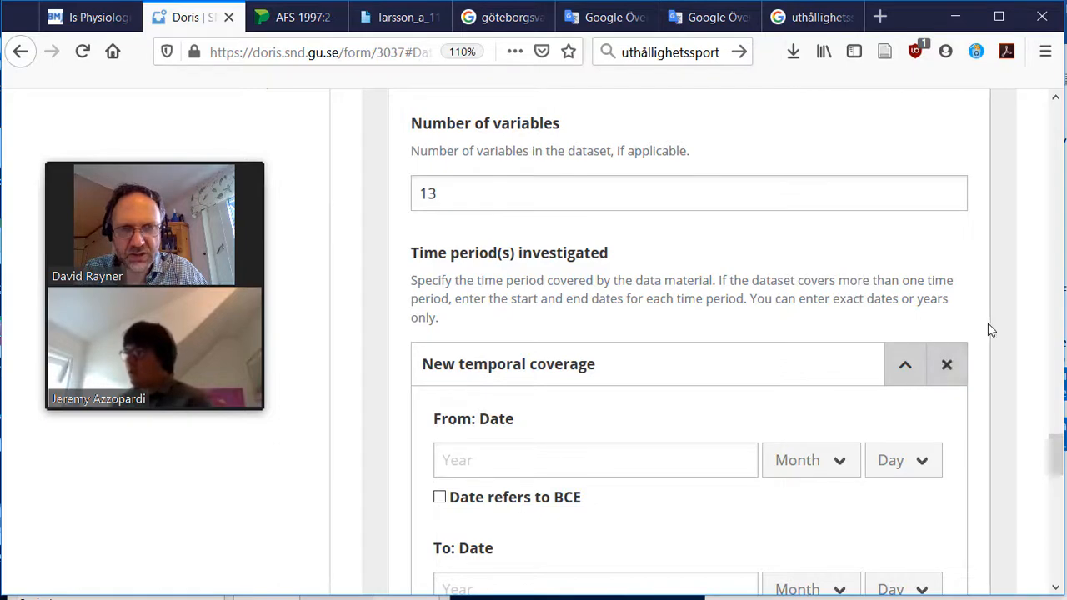
{"action": "scroll", "coordinate": [988, 323], "scroll_direction": "down", "scroll_amount": 2}
{"action": "left_click", "coordinate": [960, 292]}
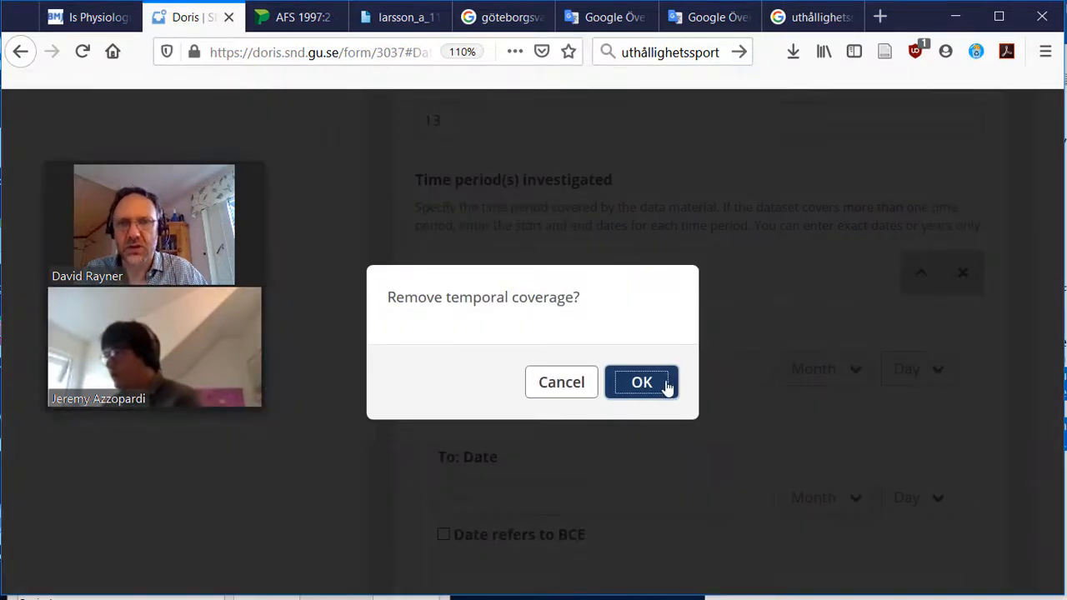
{"action": "left_click", "coordinate": [641, 381]}
Set the dataset's license to CC BY, leaving the Swedish and English copyright fields empty
{"action": "scroll", "coordinate": [938, 302], "scroll_direction": "down", "scroll_amount": 5}
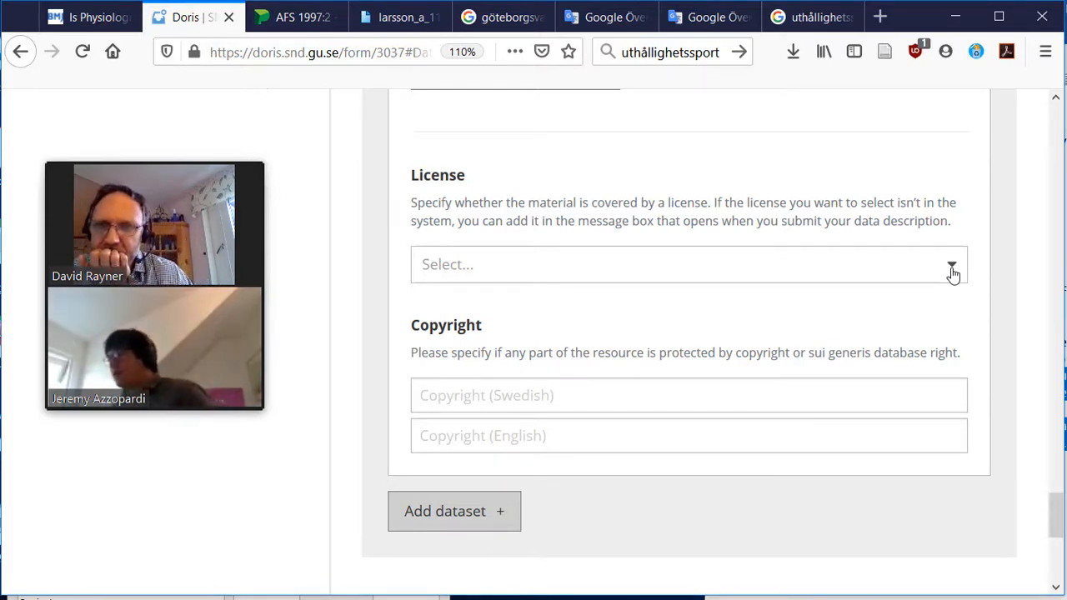
{"action": "left_click", "coordinate": [952, 271]}
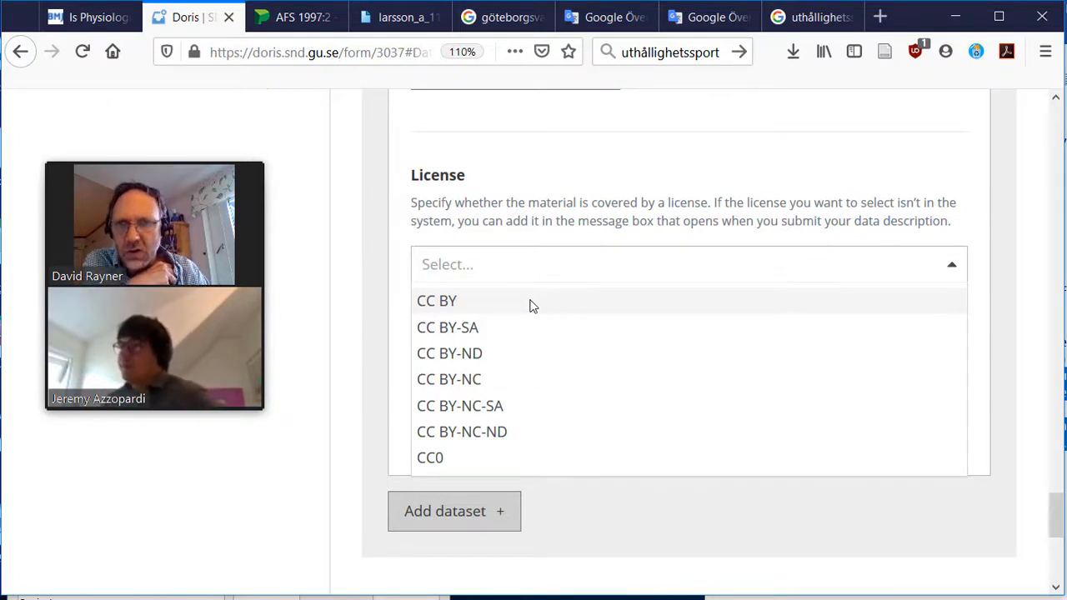
{"action": "left_click", "coordinate": [616, 215]}
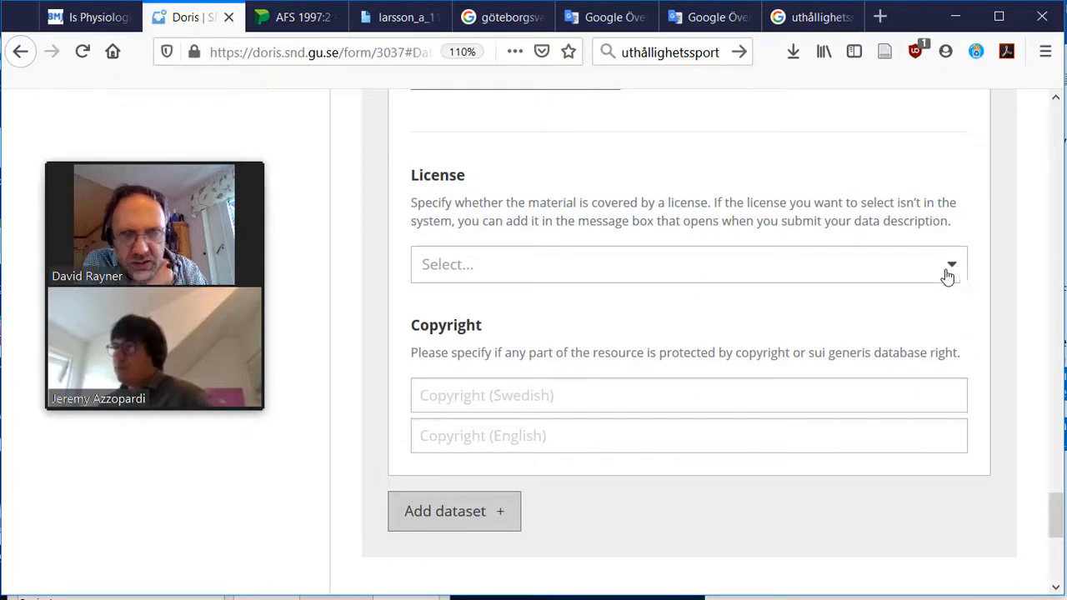
{"action": "left_click", "coordinate": [953, 267]}
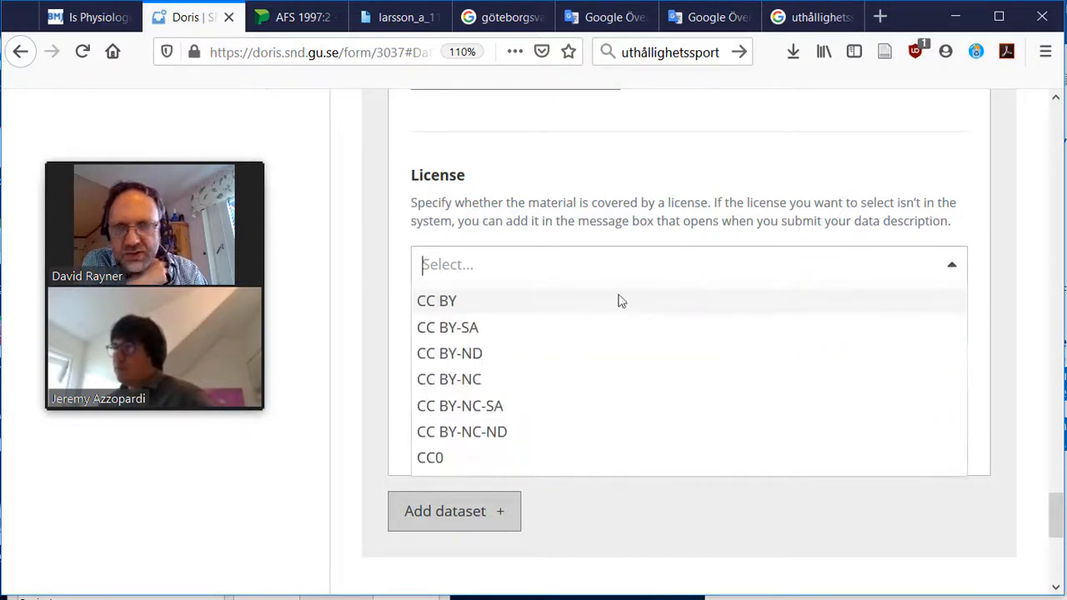
{"action": "left_click", "coordinate": [455, 307]}
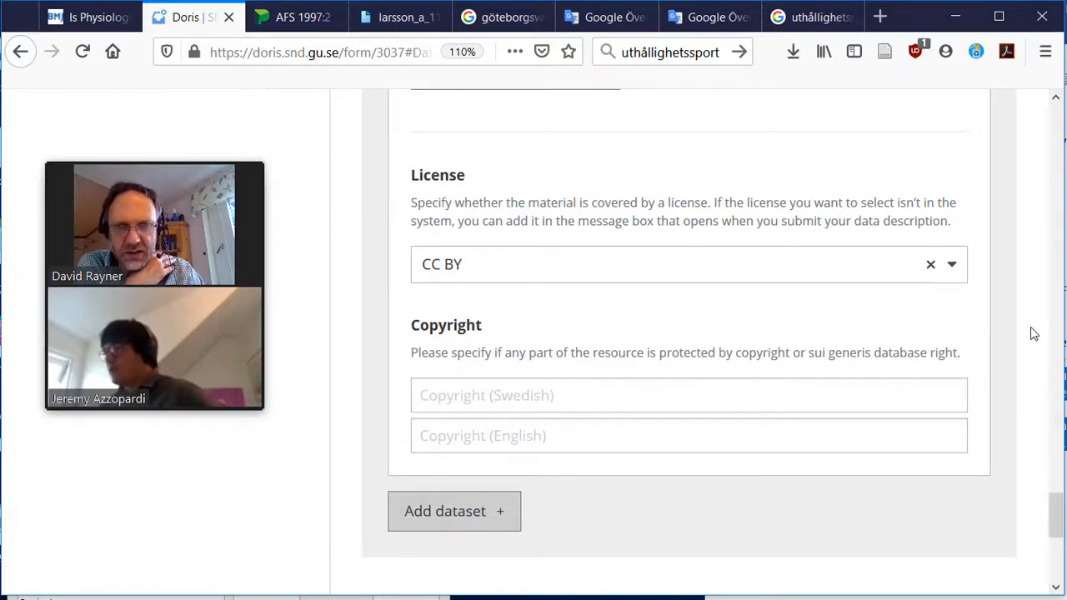
{"action": "scroll", "coordinate": [1031, 334], "scroll_direction": "down", "scroll_amount": 1}
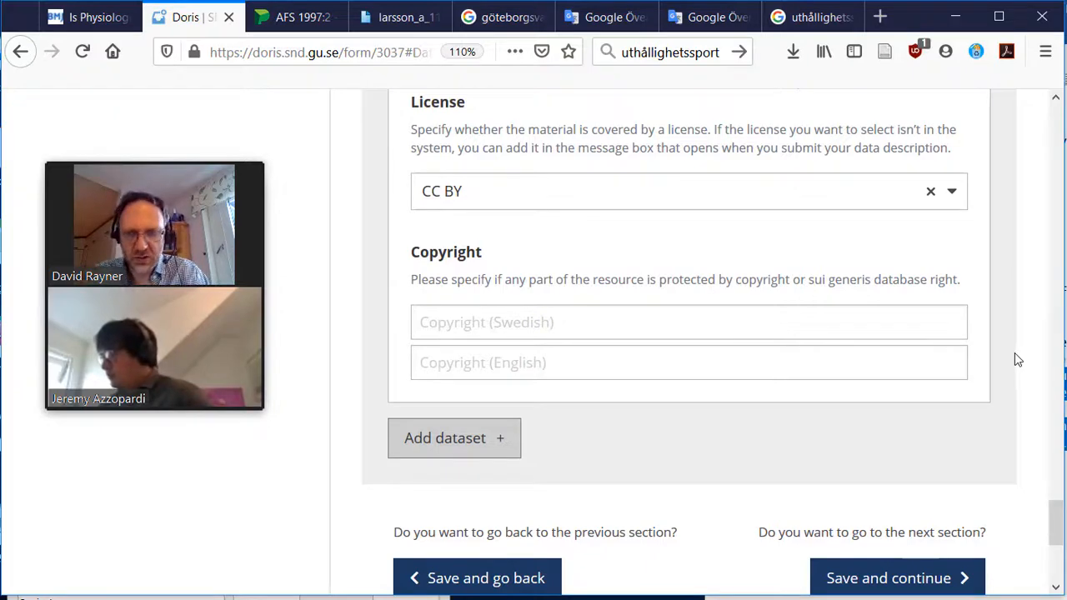
{"action": "scroll", "coordinate": [1014, 364], "scroll_direction": "down", "scroll_amount": 1}
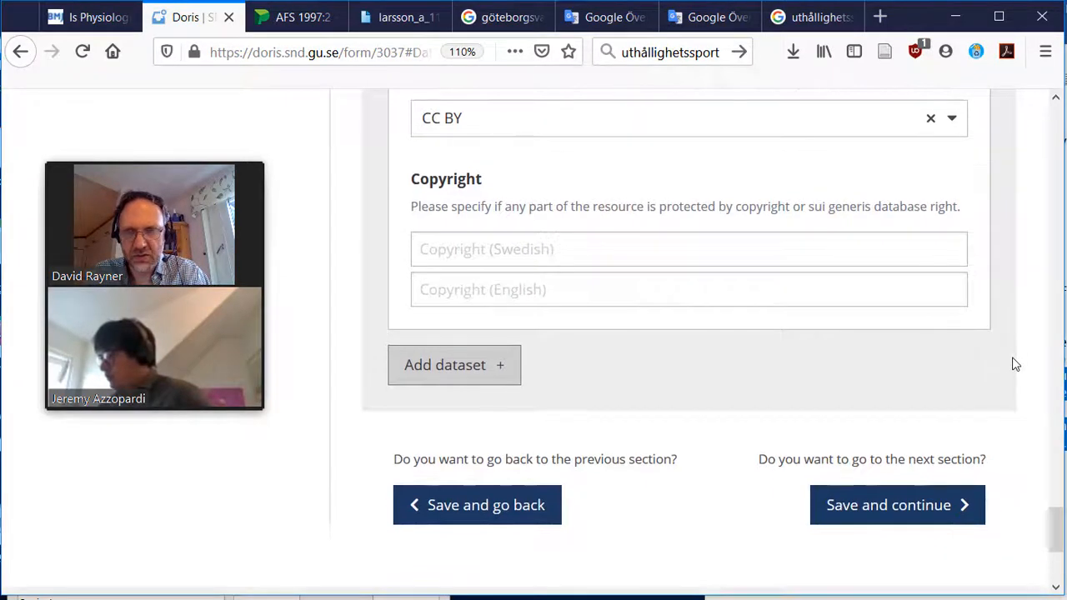